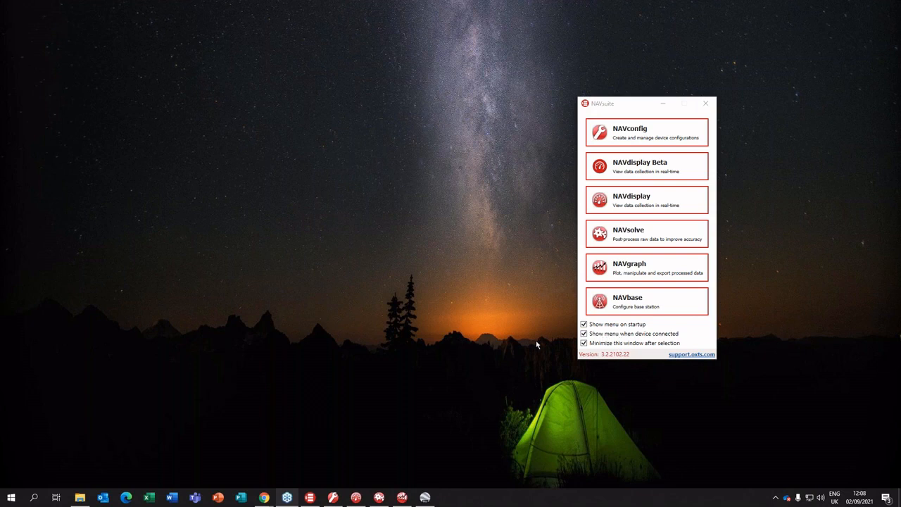
- Minimise the NAVsuite launcher, switch to NAVconfig and load the hardware setup from the raw data file 200204_160056.rd
click(673, 105)
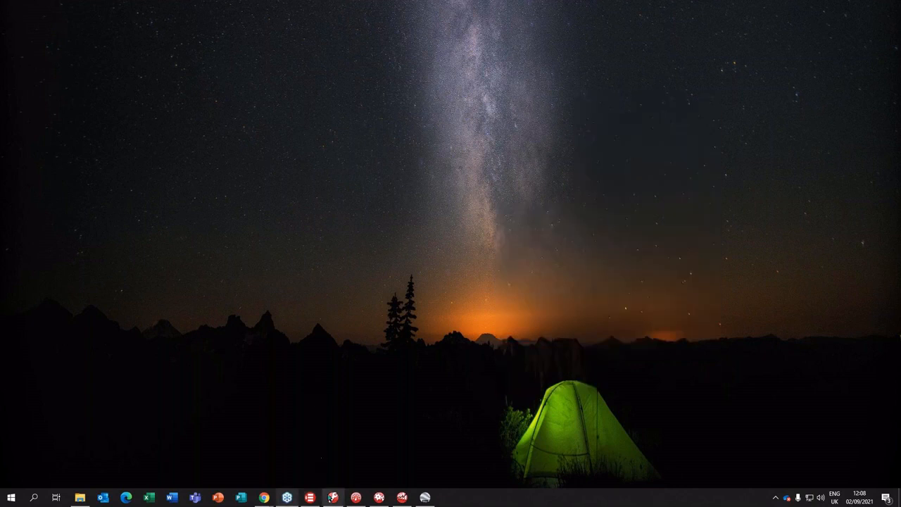
click(333, 497)
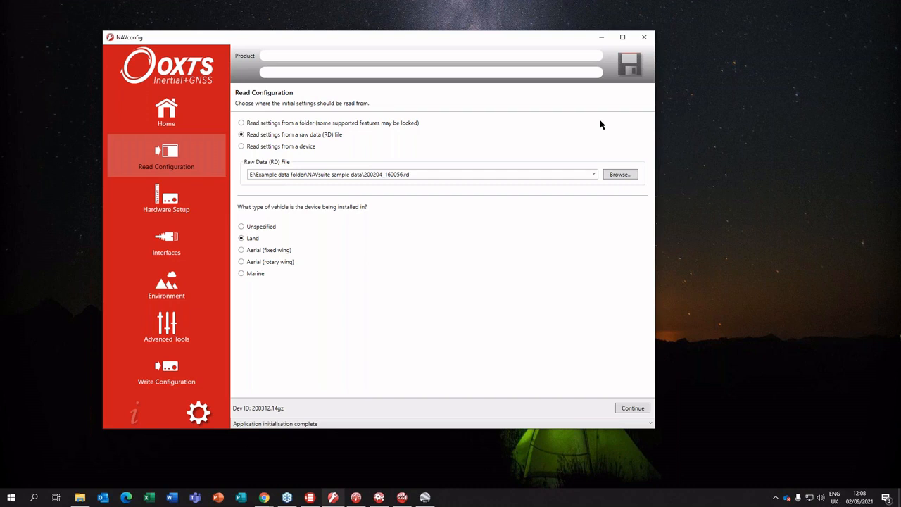
click(192, 204)
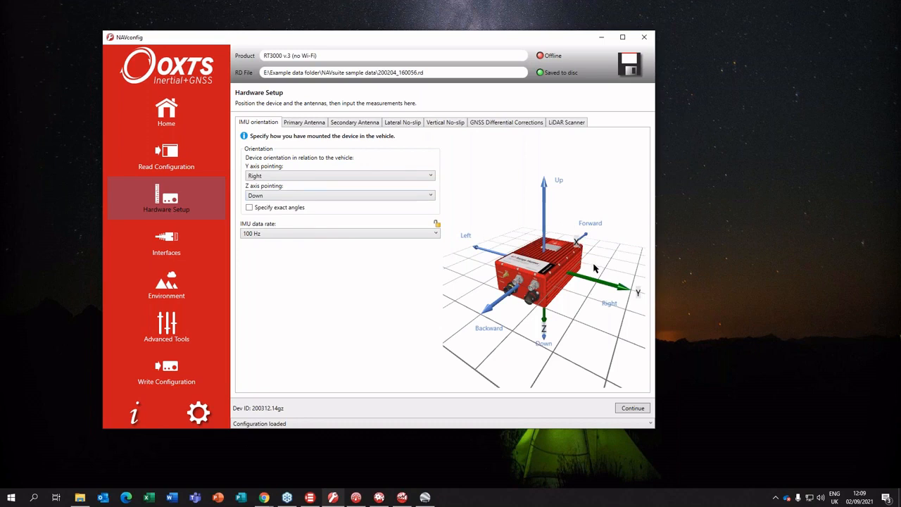
- Examine the hardware settings for lateral and vertical no-slip, the primary antenna and GNSS differential corrections
click(404, 127)
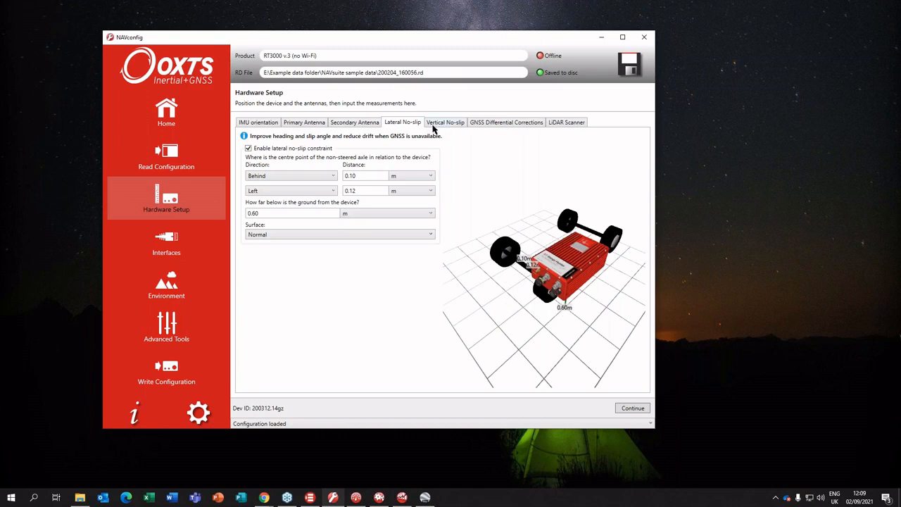
click(434, 124)
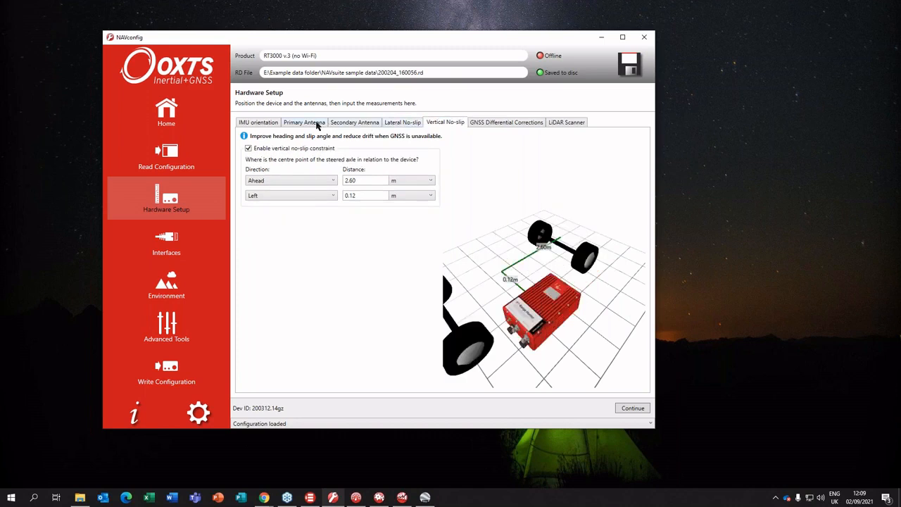
click(317, 125)
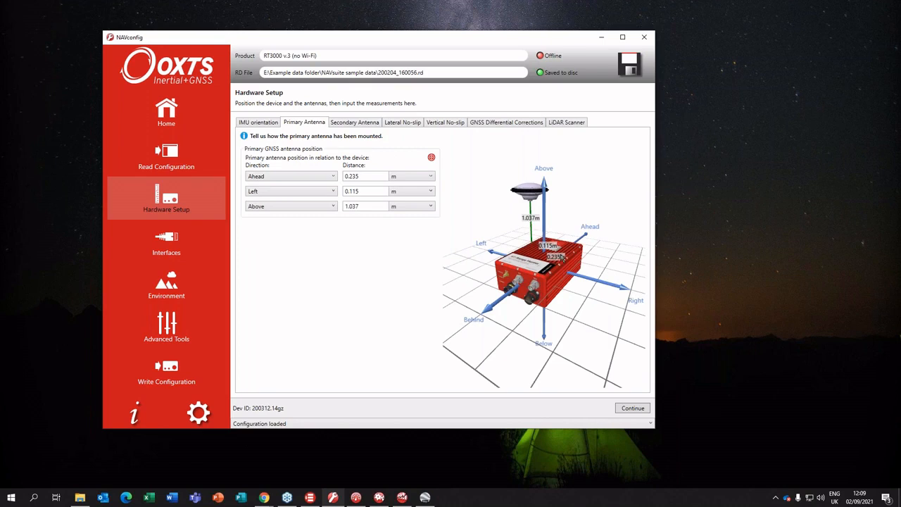
click(462, 125)
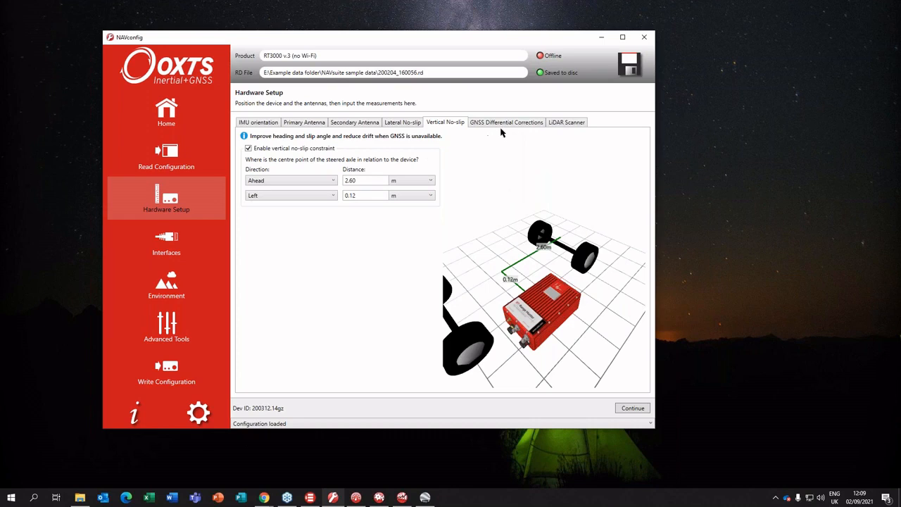
click(514, 123)
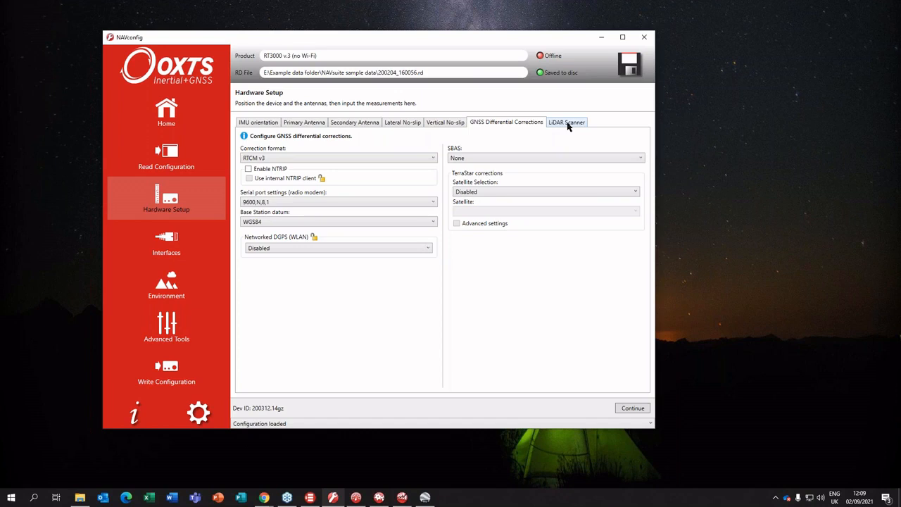
- Set the LiDAR scanner type to Velodyne VLP-16 in the hardware setup
click(568, 123)
click(337, 158)
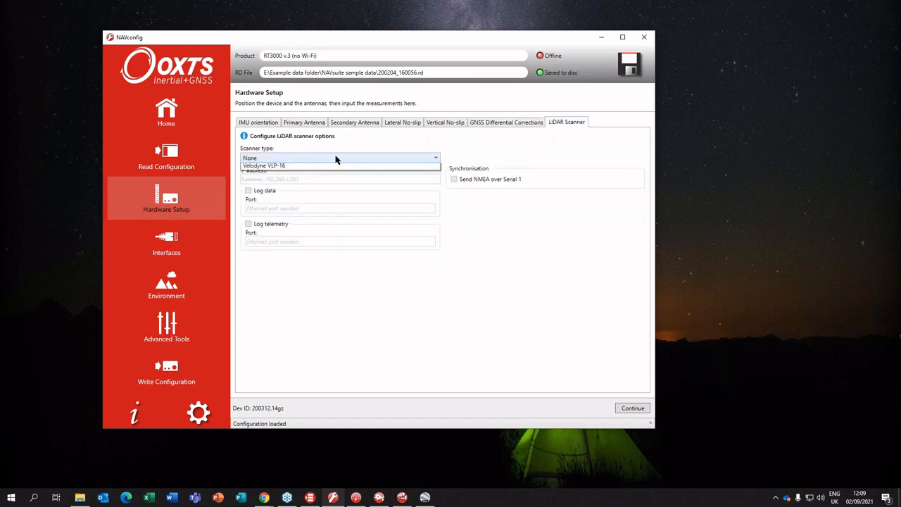
click(315, 173)
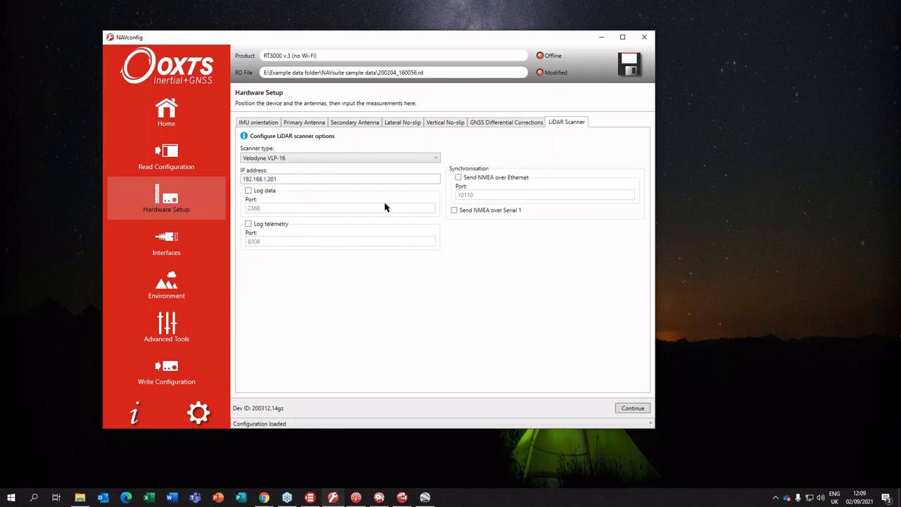
- Examine the interface, environment, advanced tool and write configuration settings for the device
click(166, 244)
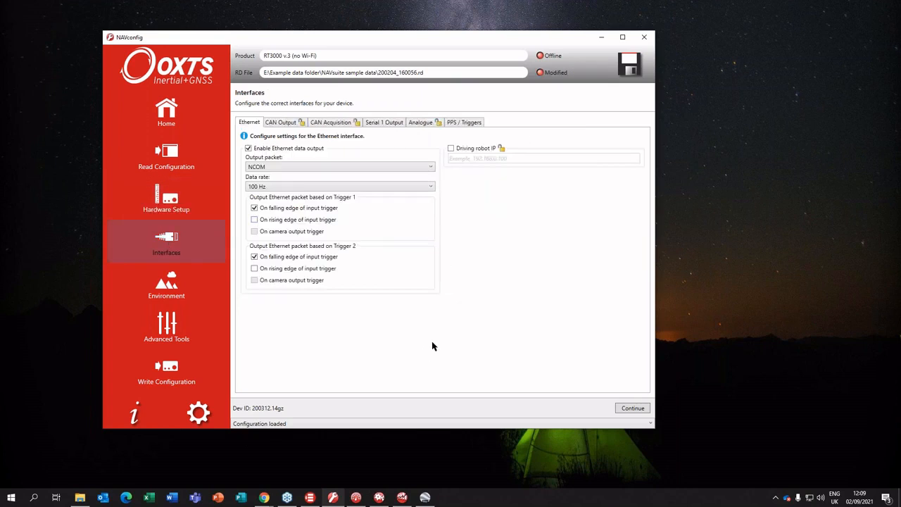
click(470, 126)
click(255, 124)
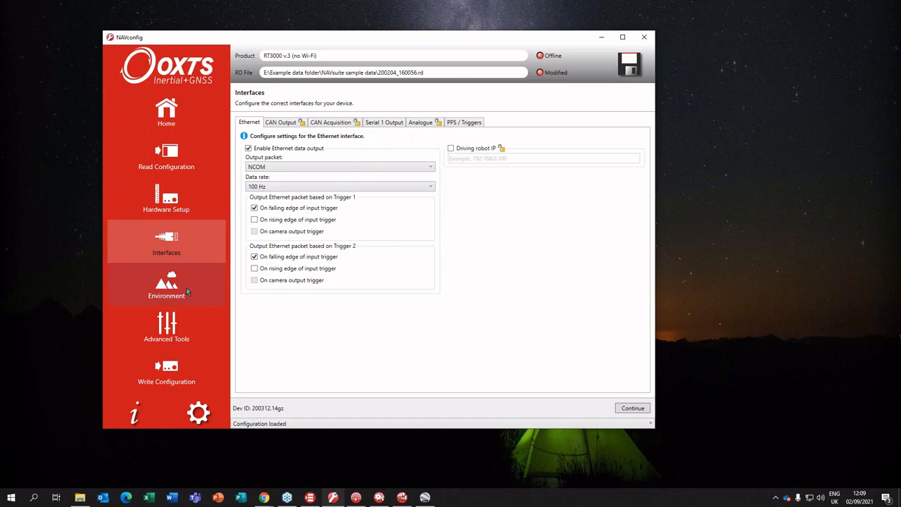
click(187, 292)
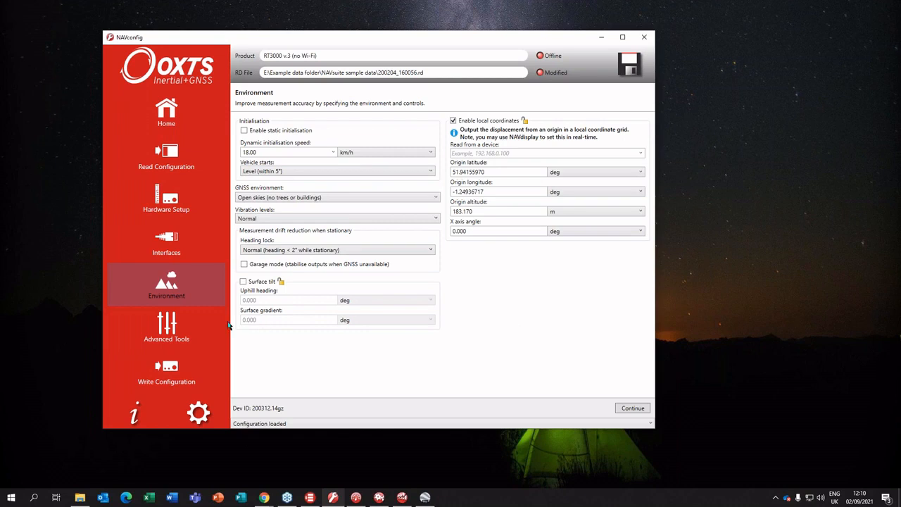
click(204, 328)
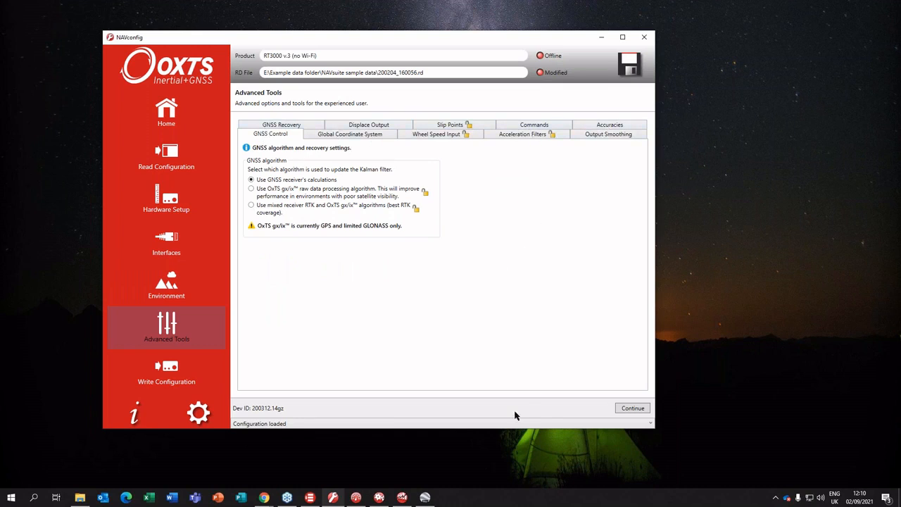
click(185, 380)
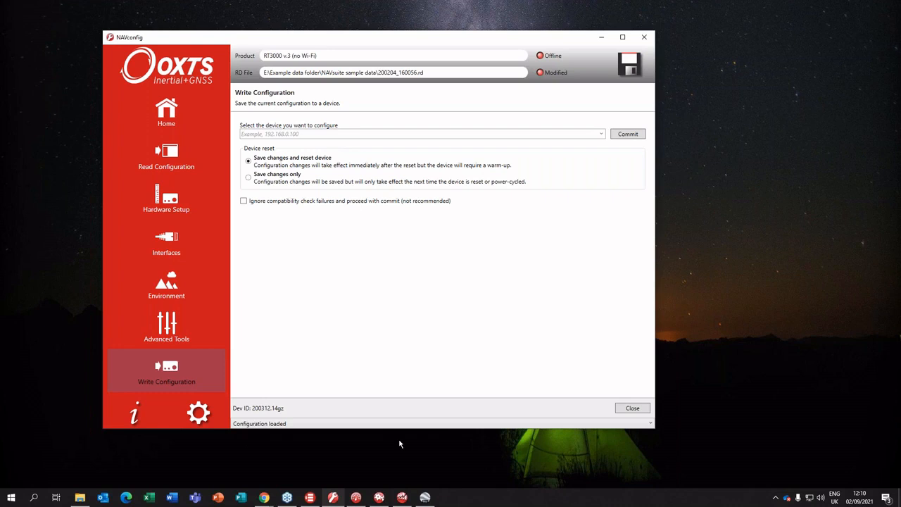
- Switch to NAVdisplay, minimise NAVconfig and start playback of the recorded data file
click(357, 497)
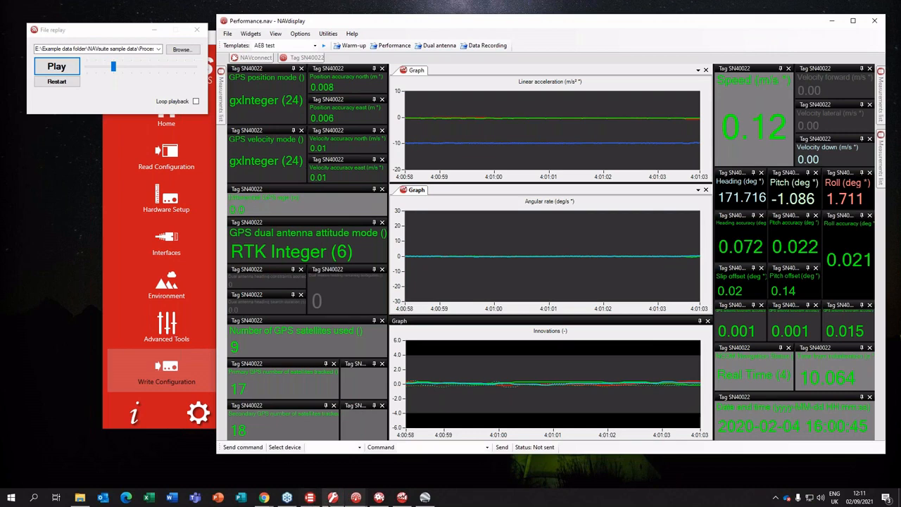
click(332, 497)
click(597, 38)
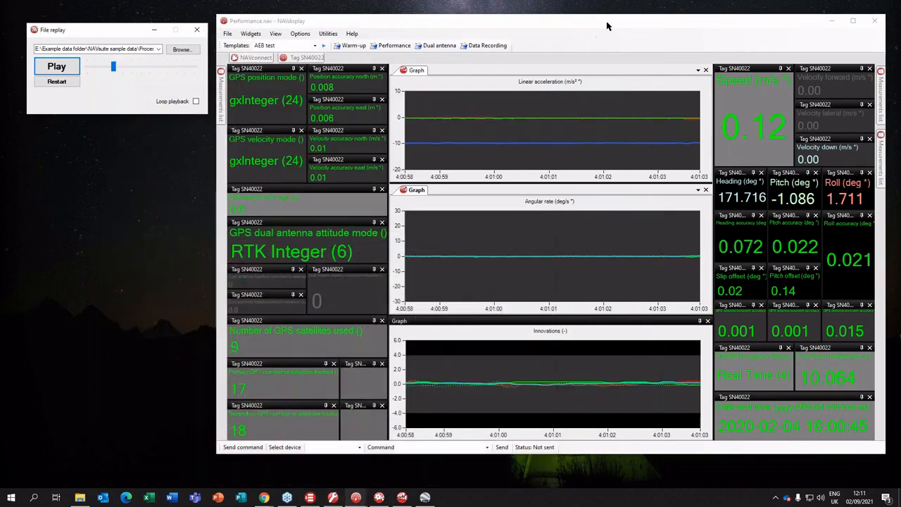
click(608, 26)
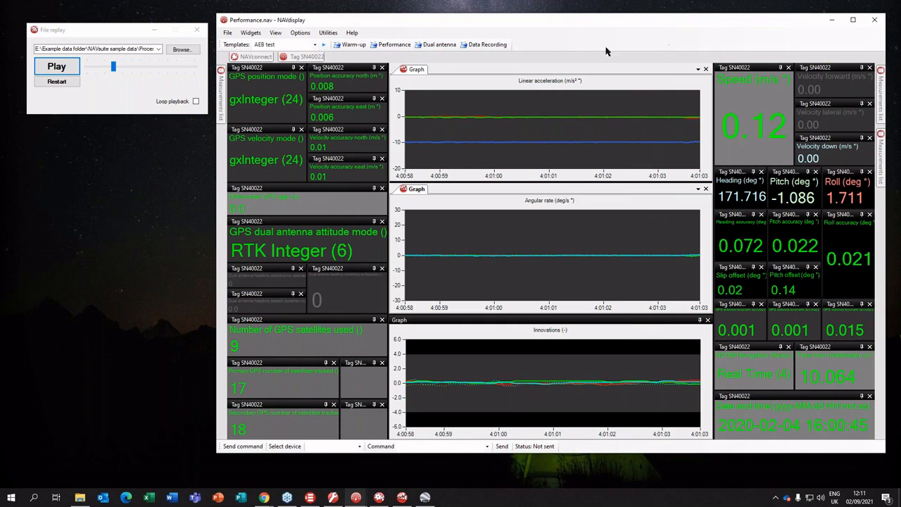
click(56, 66)
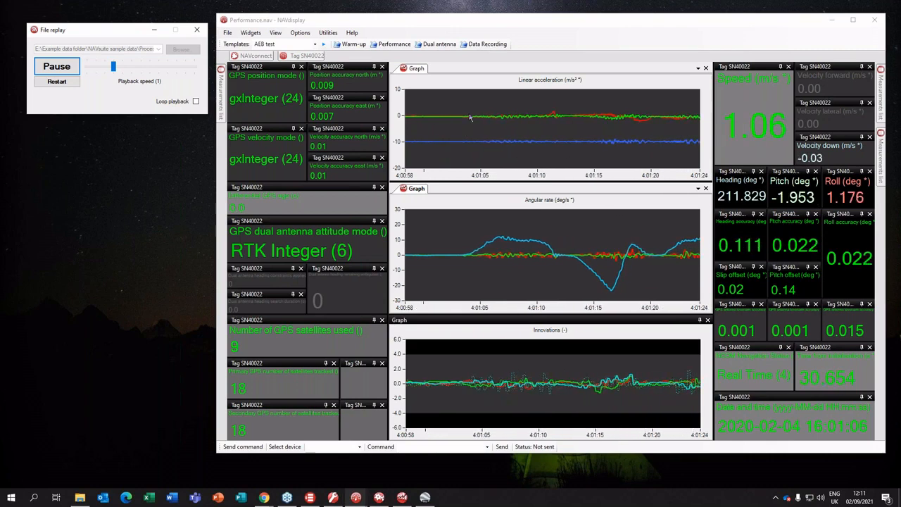
- Examine the linear acceleration graph's options and the angular rate graph's configuration, and close the configuration without changes
right_click(638, 100)
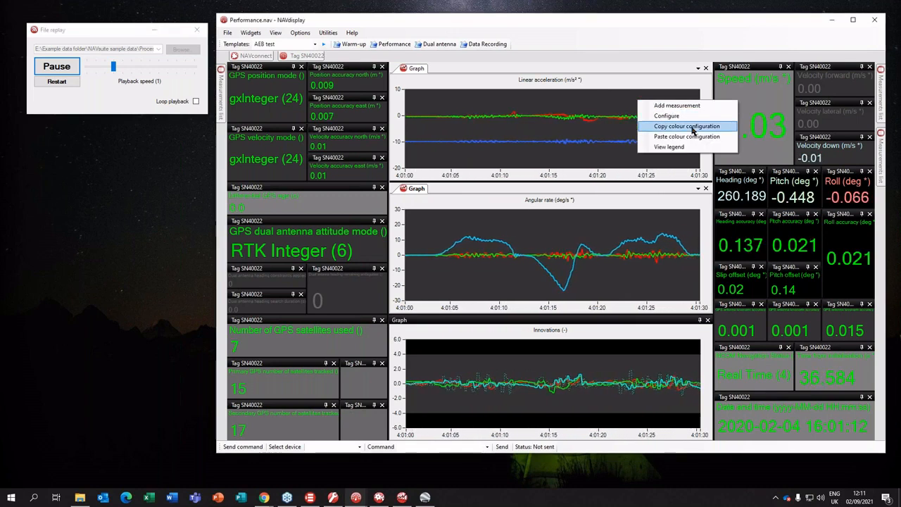
click(596, 117)
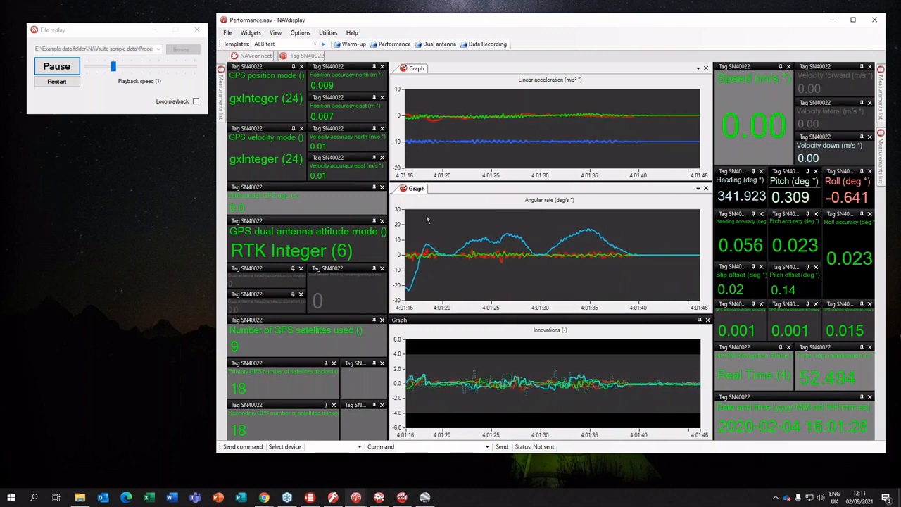
right_click(671, 226)
click(679, 242)
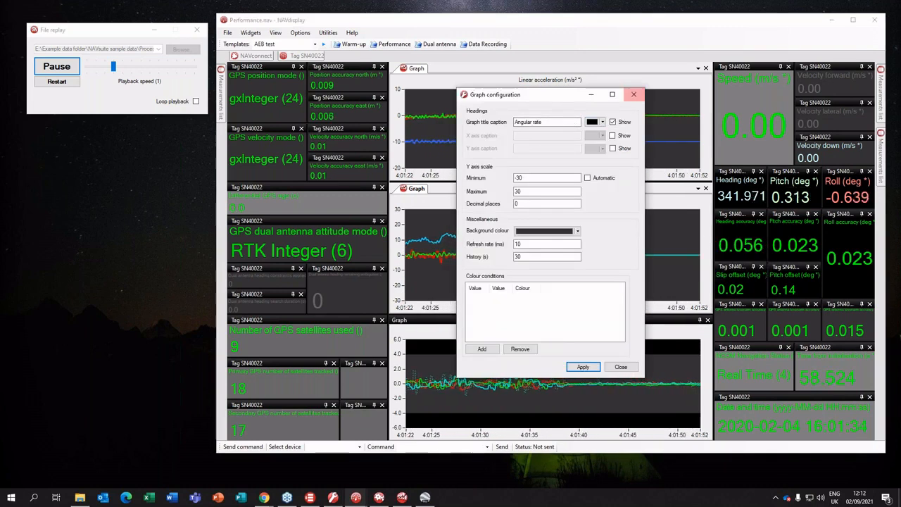
click(633, 94)
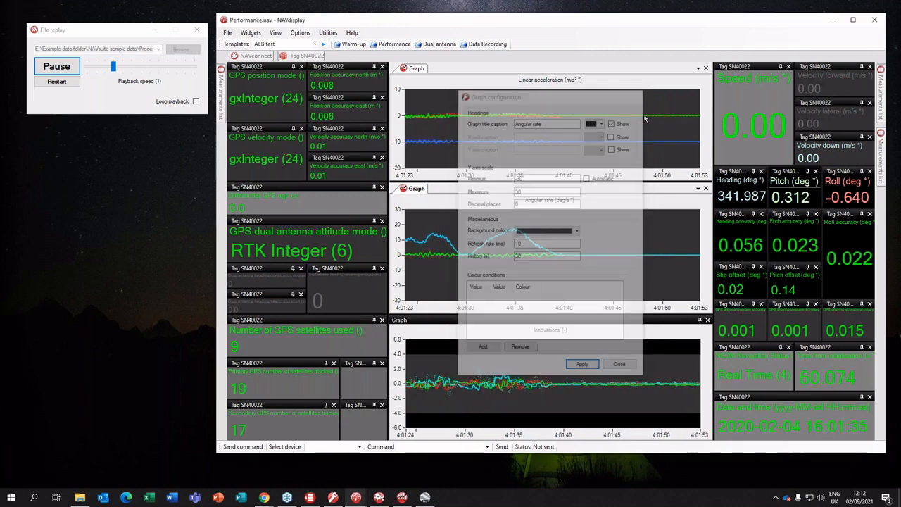
- Examine the measurement categories that can be added to the angular rate graph, and close the list without adding any
right_click(649, 219)
click(658, 223)
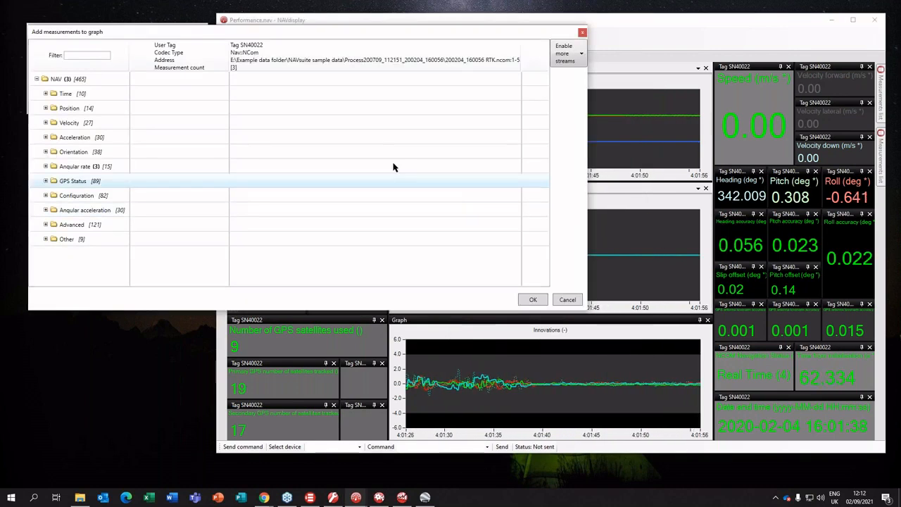
drag(284, 34, 585, 56)
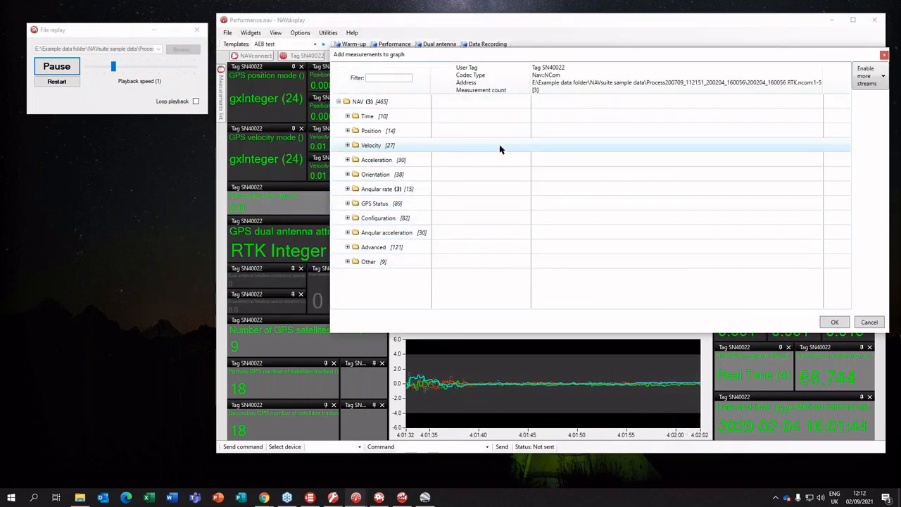
click(884, 55)
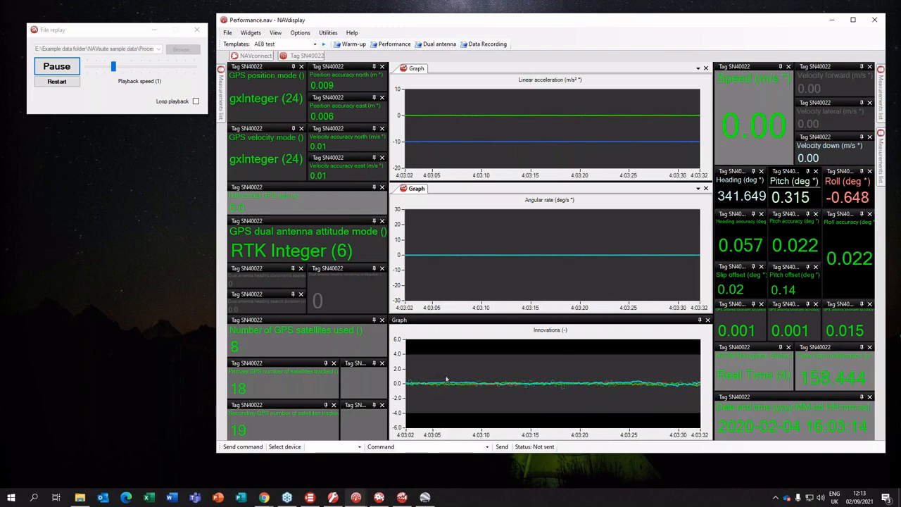
- Minimise NAVdisplay, examine the ftp2.png image of the device's file listing in Google Chrome, and minimise the browser
click(834, 26)
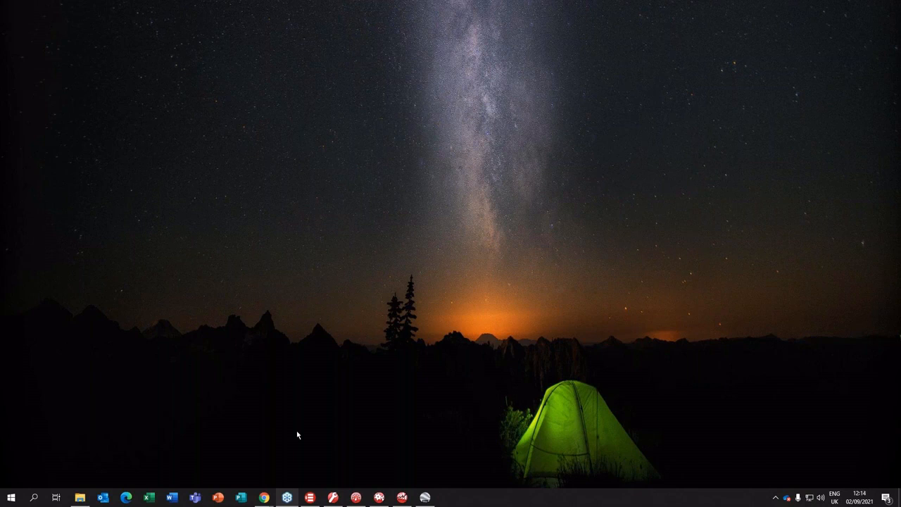
mouse_move(266, 497)
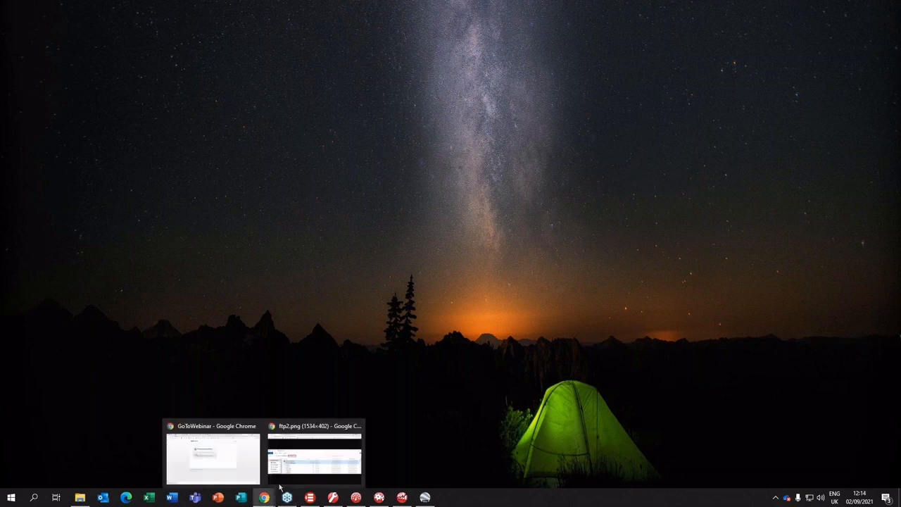
click(301, 469)
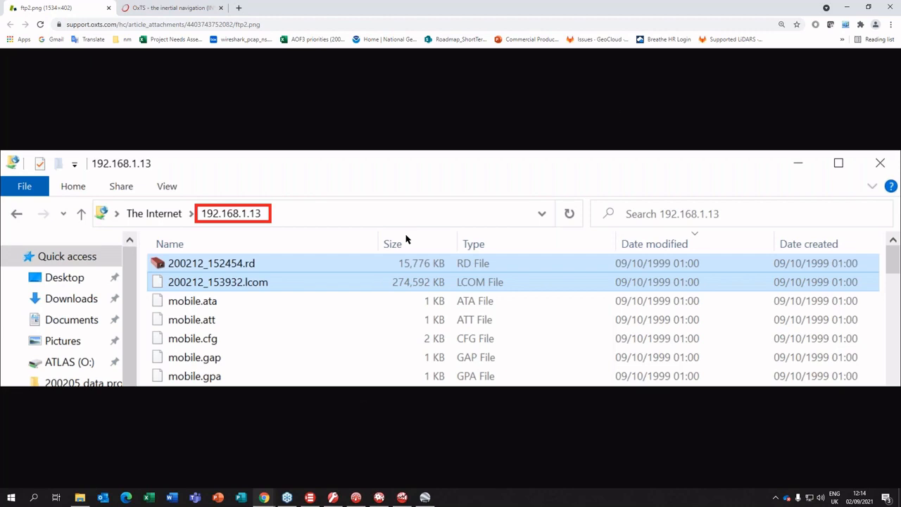
click(848, 7)
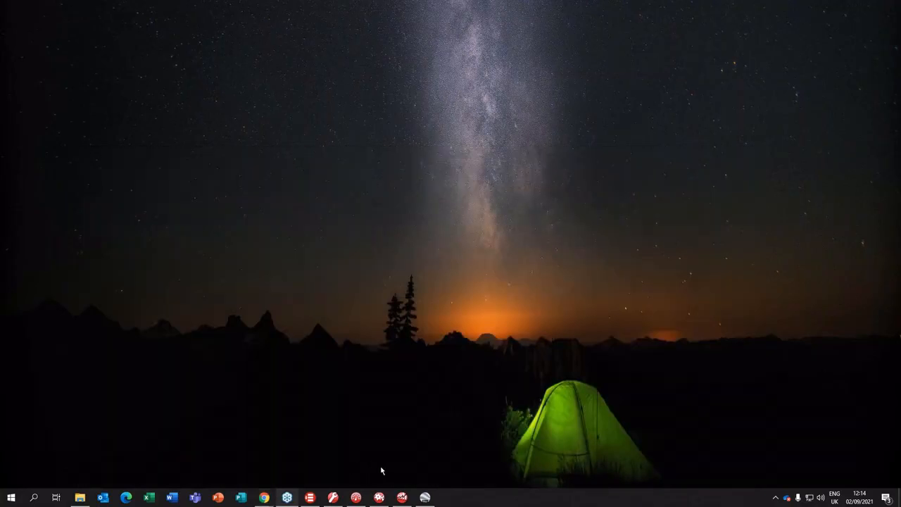
- Switch to NAVsolve and bring its data source page for the NAVsuite sample data to the front
mouse_move(381, 500)
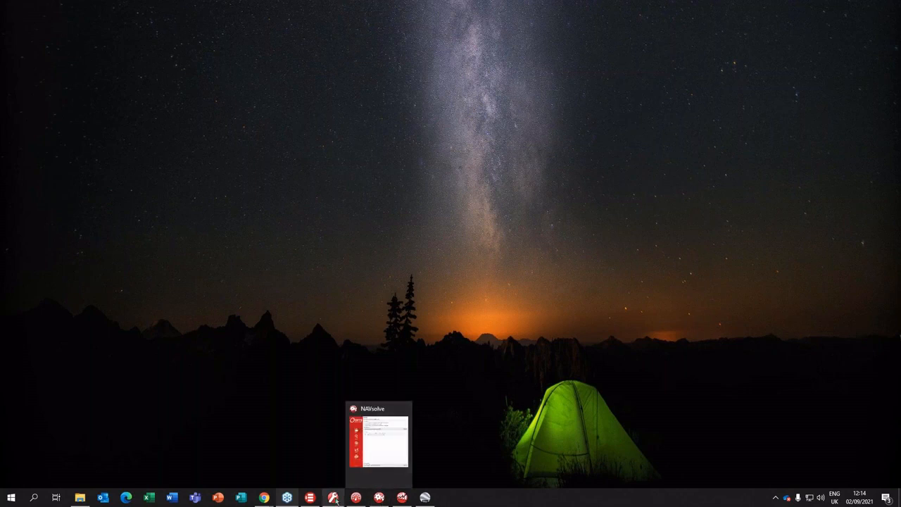
mouse_move(338, 502)
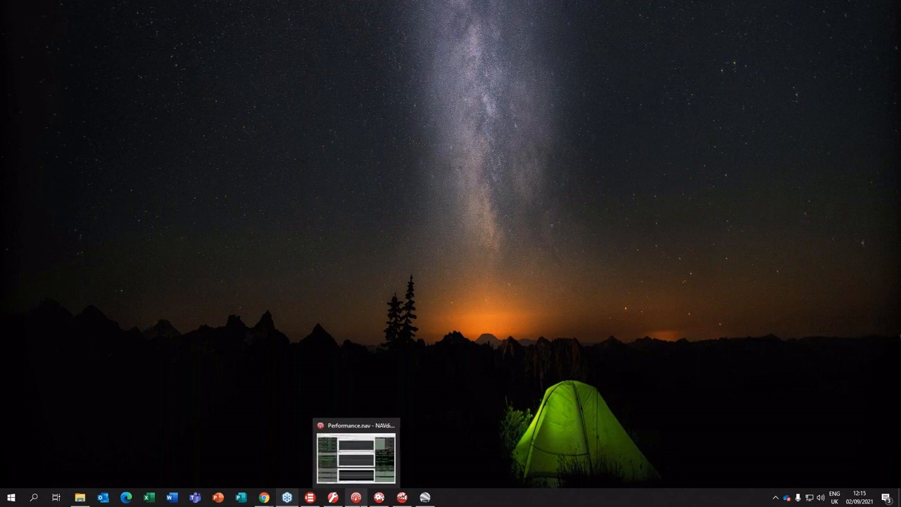
click(379, 498)
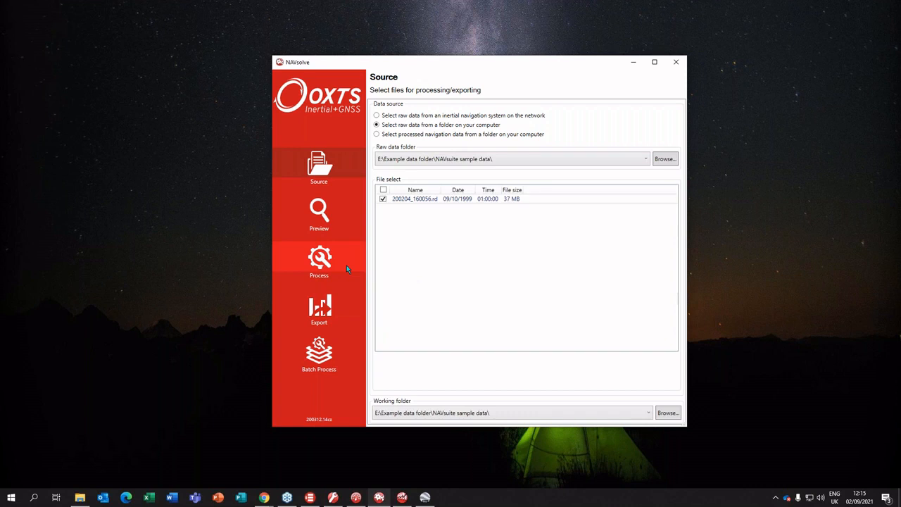
click(358, 504)
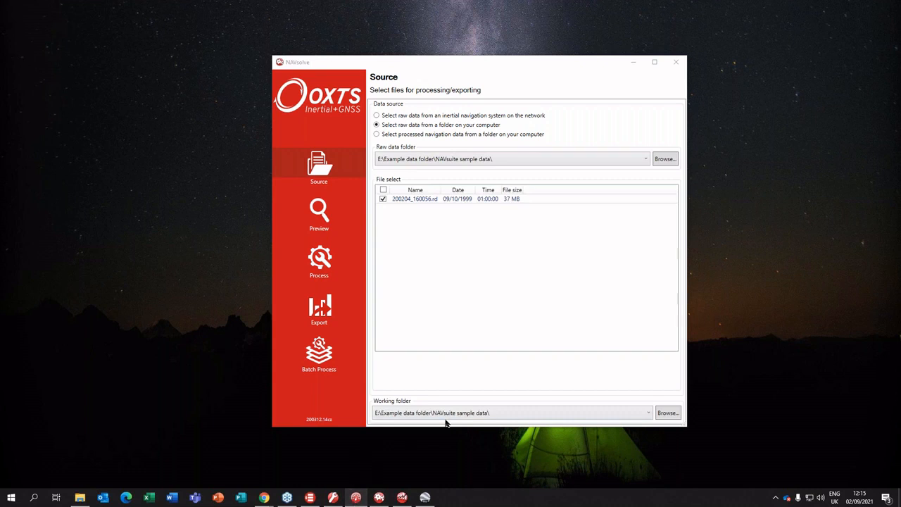
click(508, 377)
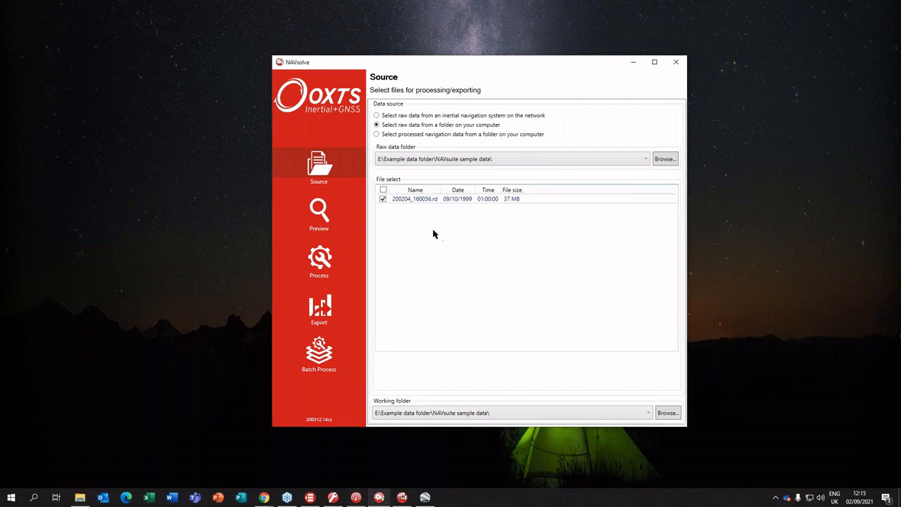
- Preview the raw data file 200204_160056.rd, examining its product details, feature codes and graph
click(336, 205)
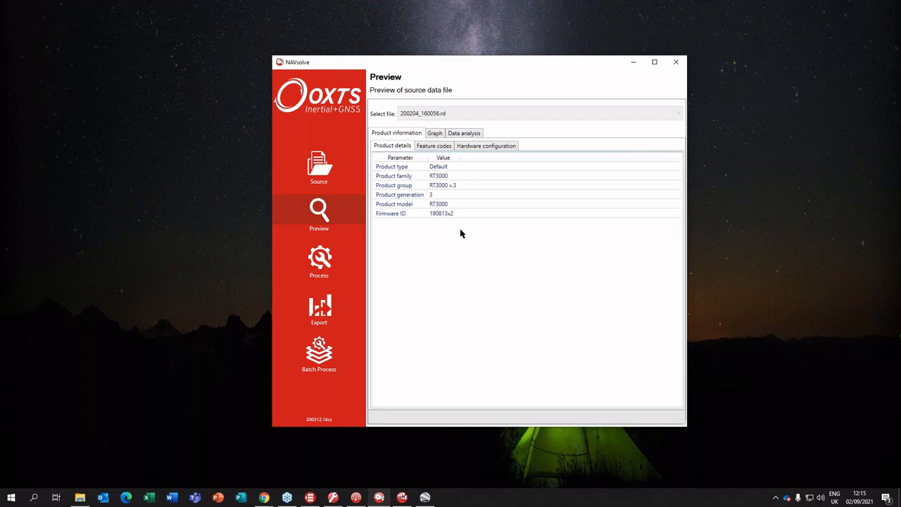
click(439, 146)
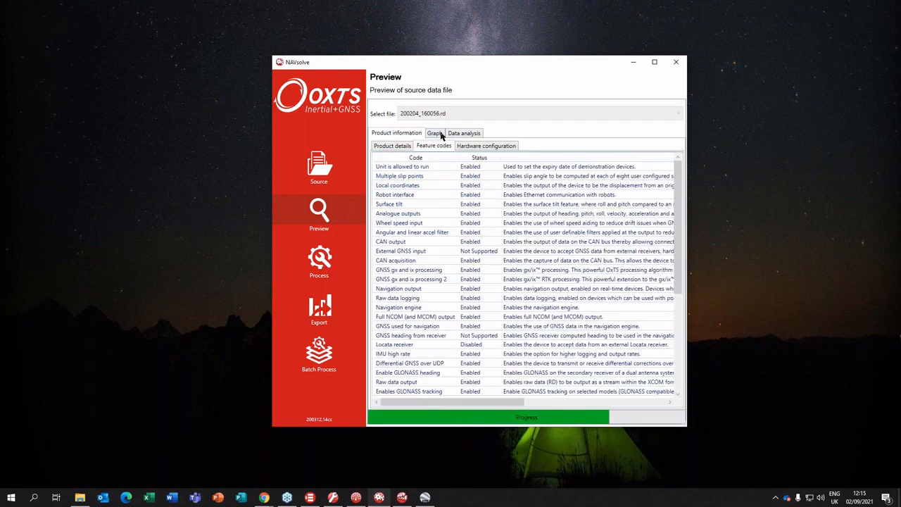
click(445, 134)
- In the processing setup, check the base station folder selection without changing it, and enable base station files 0lih1730.21o and 2lju1730.21o
click(334, 255)
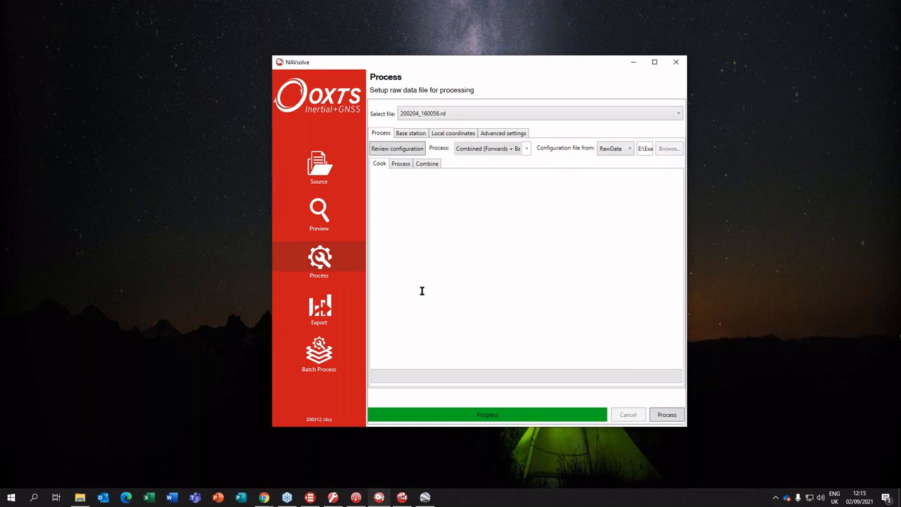
click(413, 134)
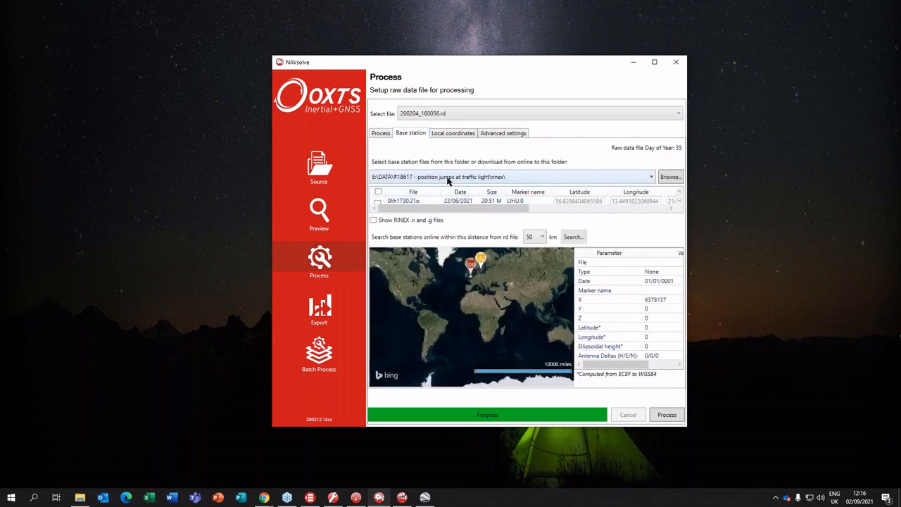
click(669, 177)
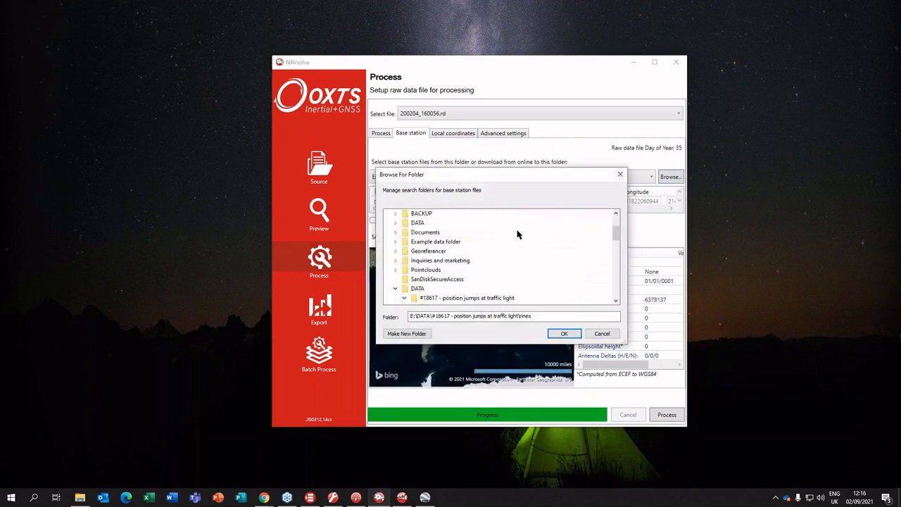
scroll(479, 275, down, 3)
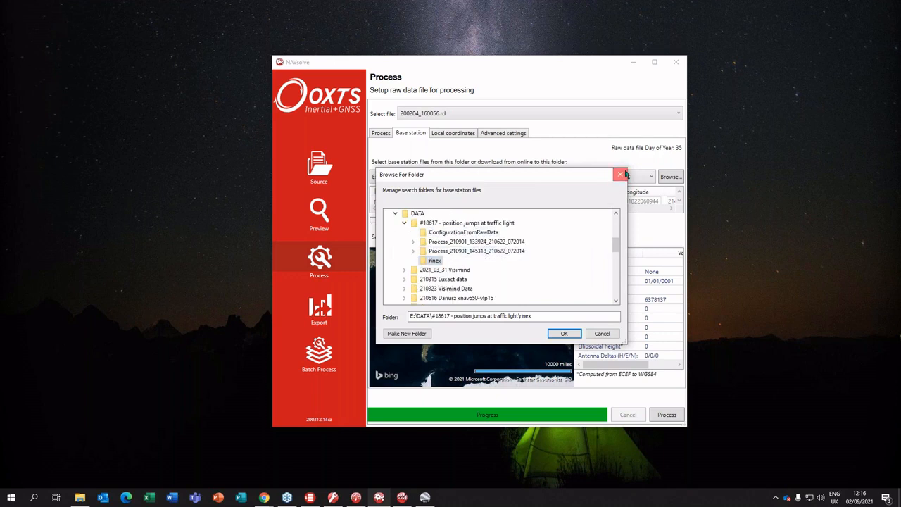
click(622, 173)
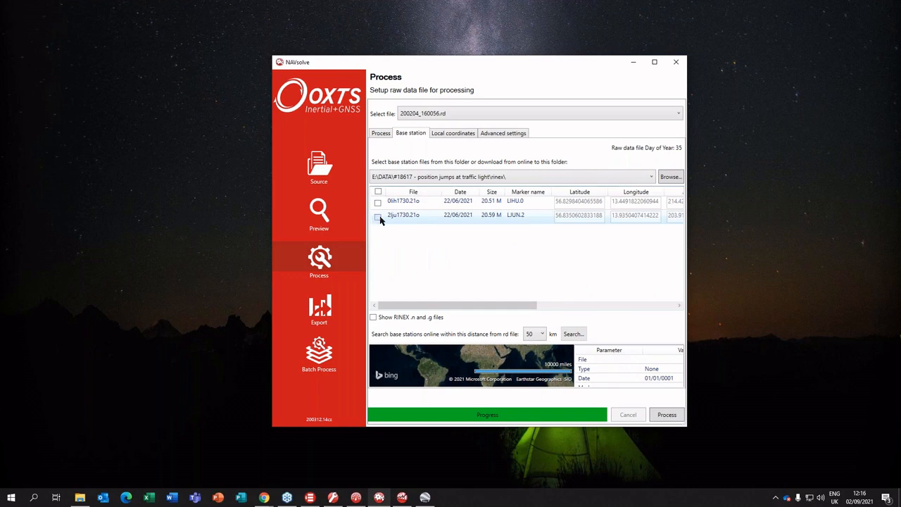
click(377, 217)
click(378, 203)
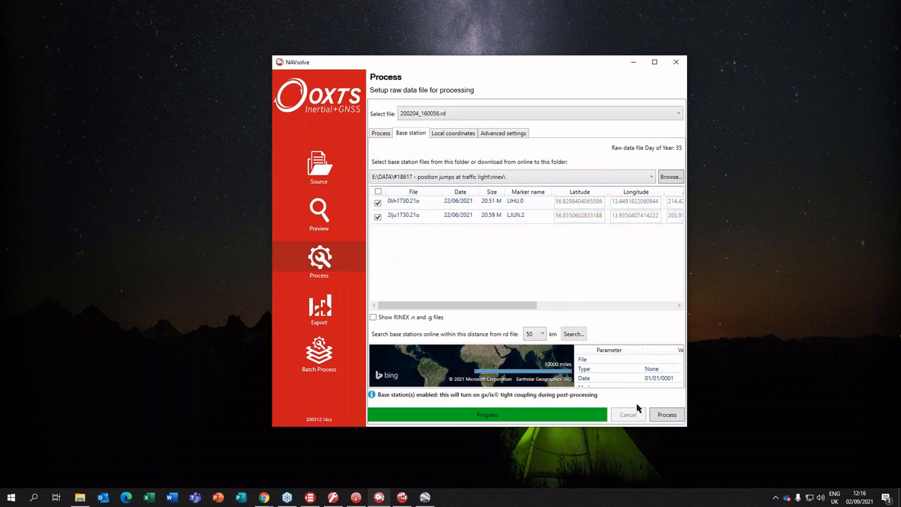
- Review the raw data's configuration in NAVconfig, examine its hardware setup and home page options, and close NAVconfig
click(381, 133)
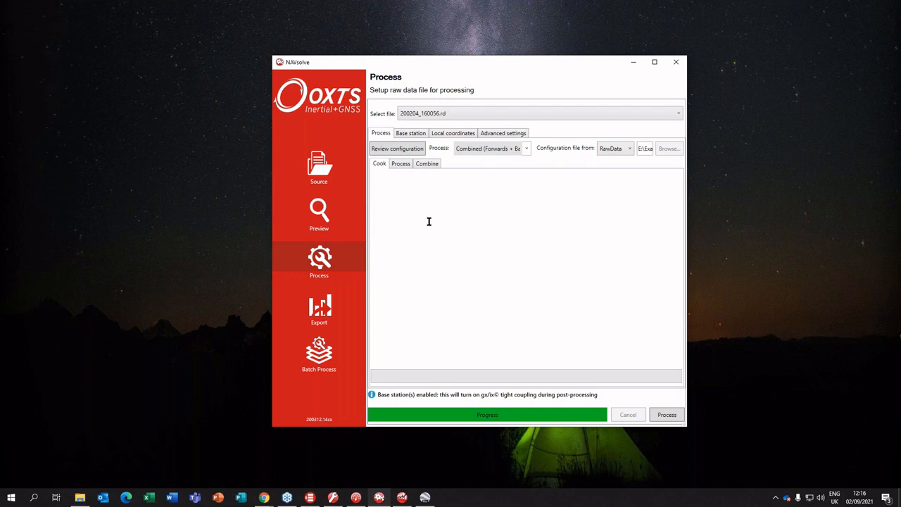
click(403, 151)
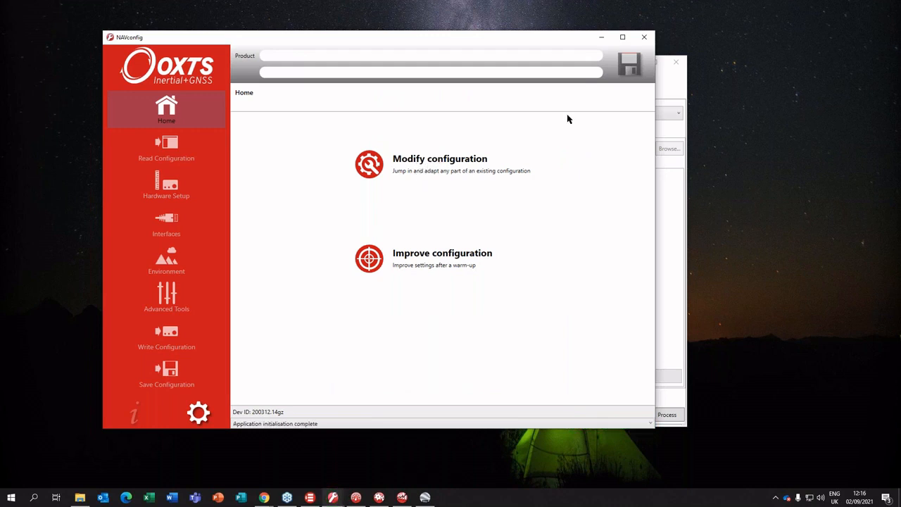
click(431, 162)
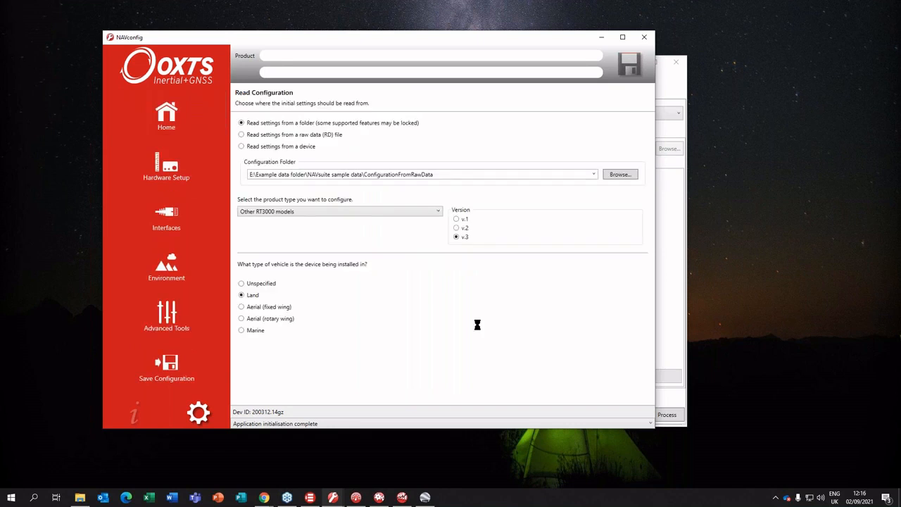
click(187, 181)
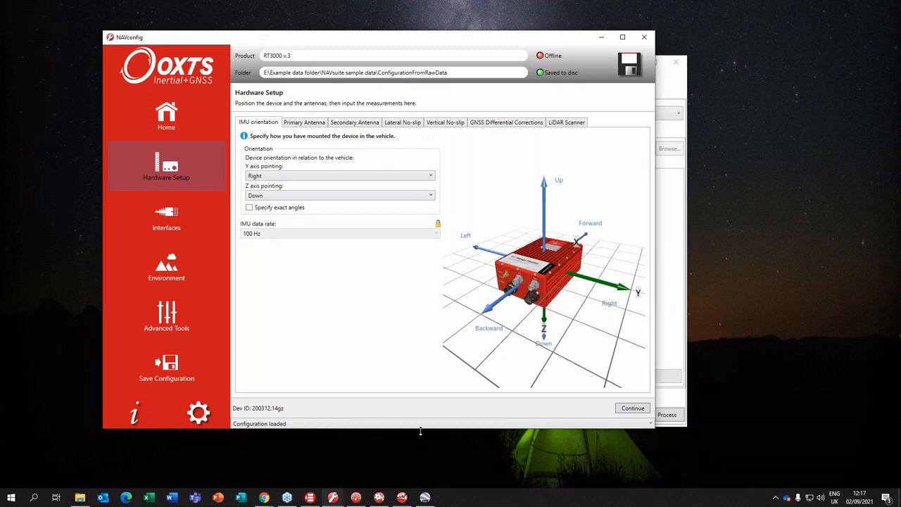
click(192, 122)
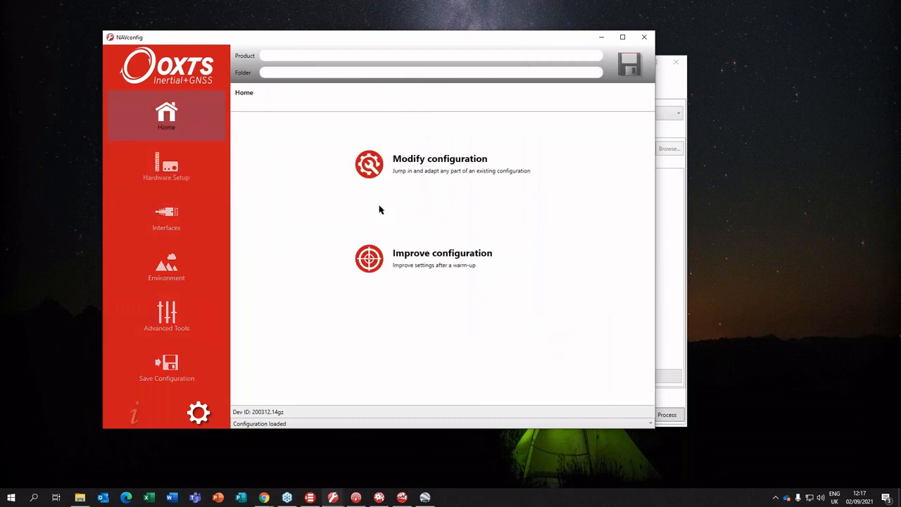
drag(477, 39, 472, 67)
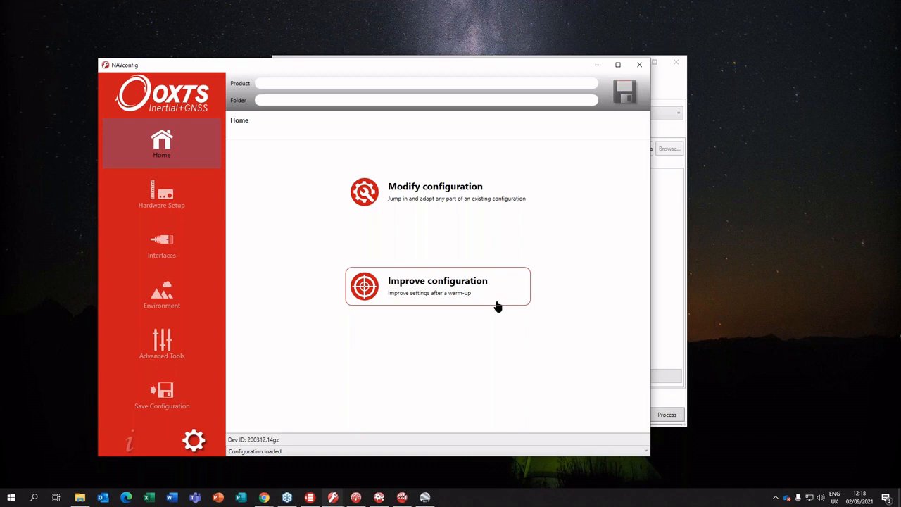
click(639, 65)
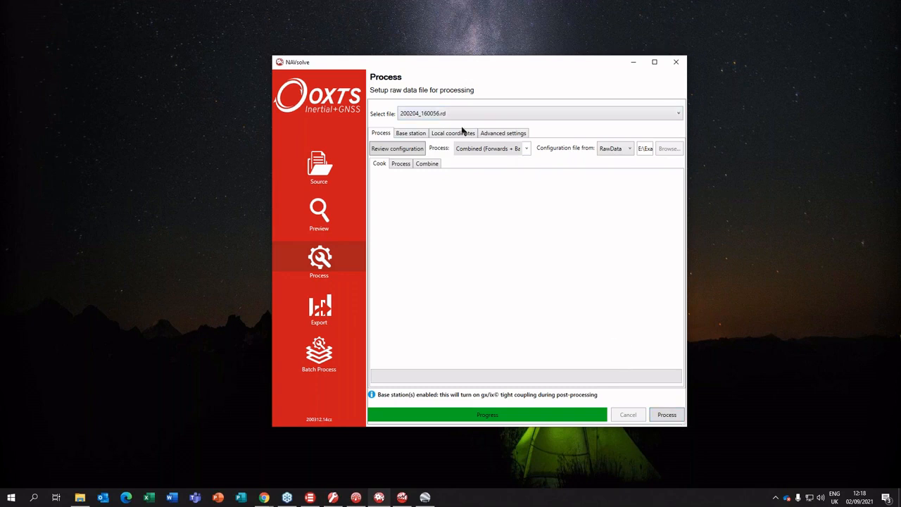
- Examine the advanced settings, local coordinates and process direction choices for the processing run, leaving them unchanged
click(504, 135)
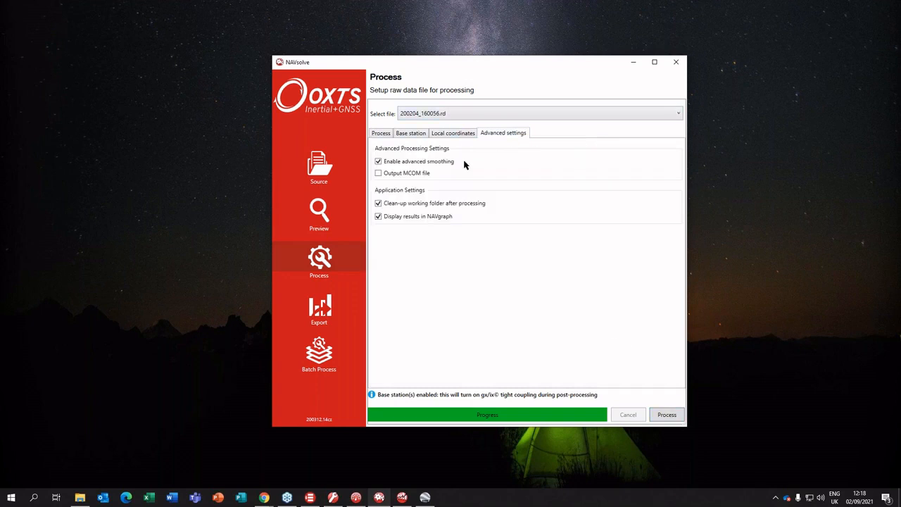
click(449, 135)
click(384, 135)
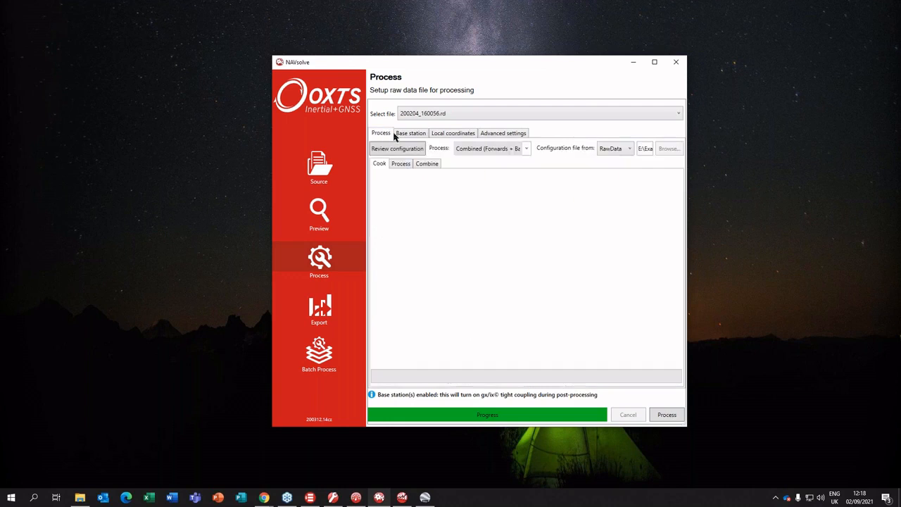
click(527, 150)
click(527, 151)
- Minimise NAVsolve, switch to NAVgraph and move the first graph cursor onto the early accuracy peak at about 230900 s
click(634, 63)
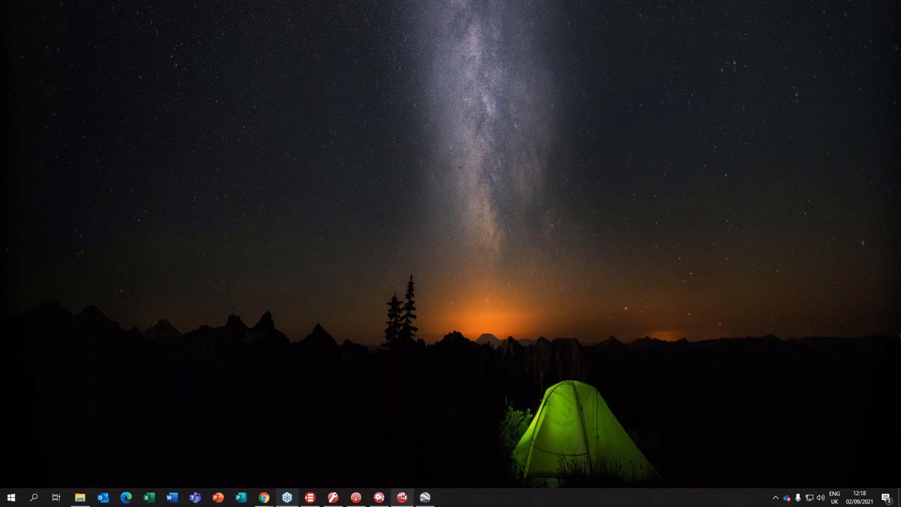
click(402, 498)
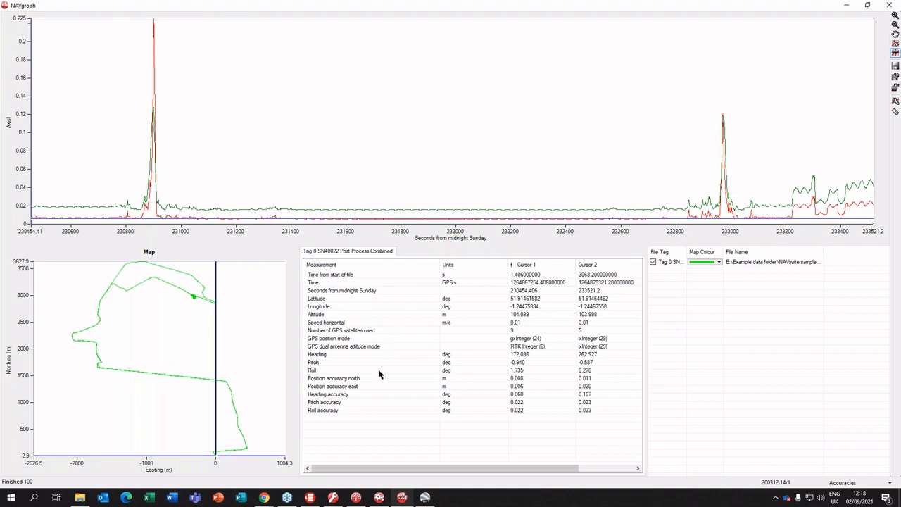
click(359, 500)
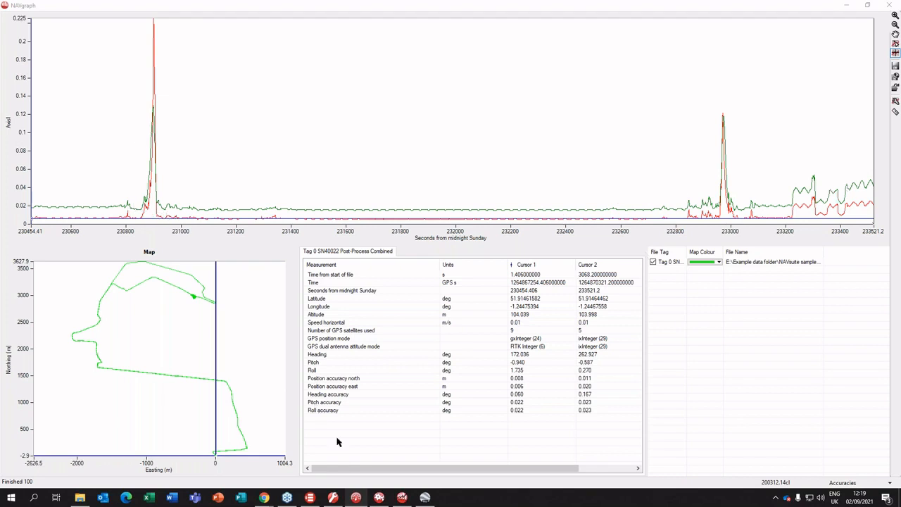
click(341, 159)
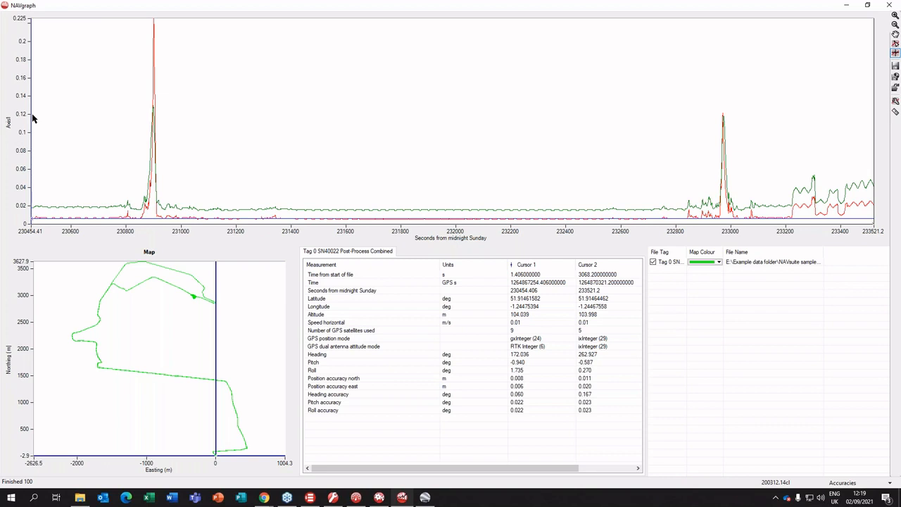
drag(30, 117, 155, 104)
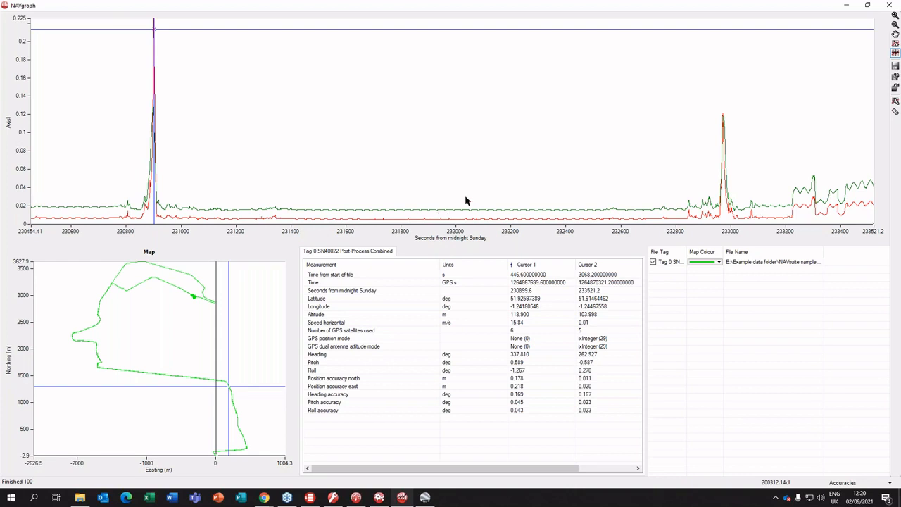
- Examine the export formats offered for the accuracy graph, and close the list without exporting
right_click(473, 125)
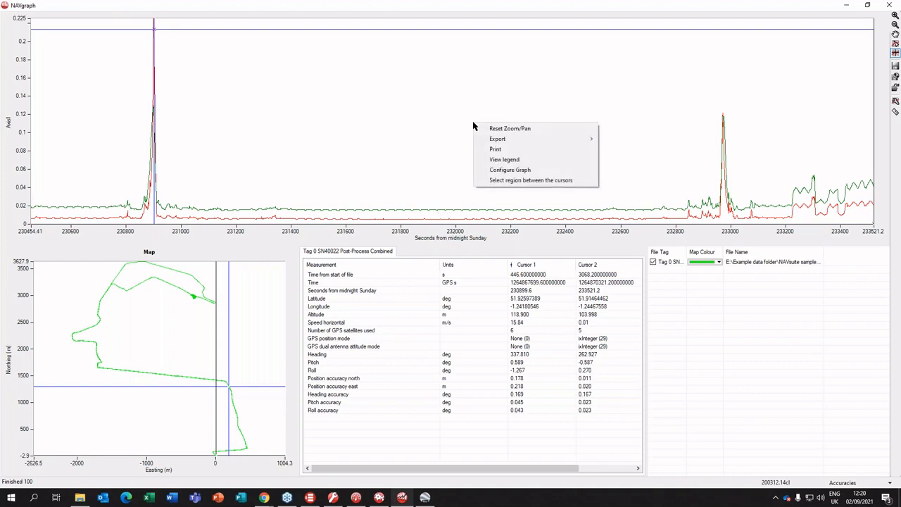
mouse_move(539, 139)
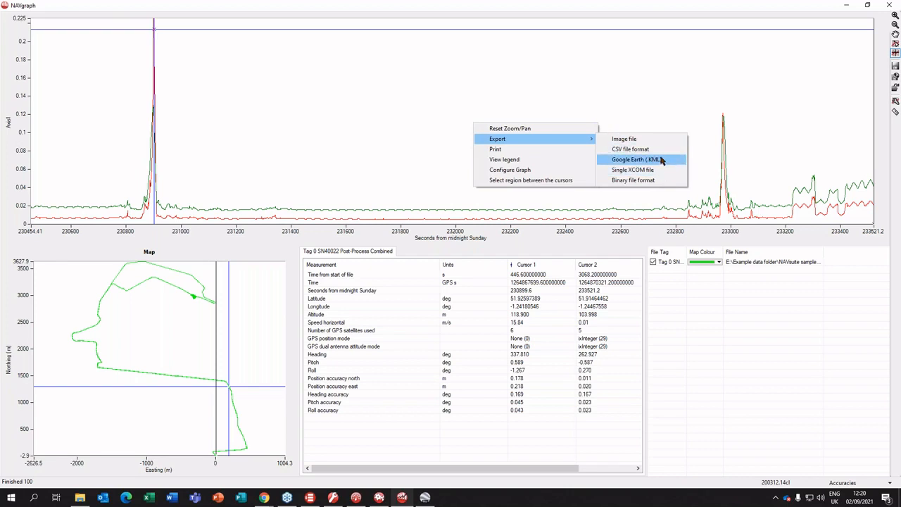
click(475, 93)
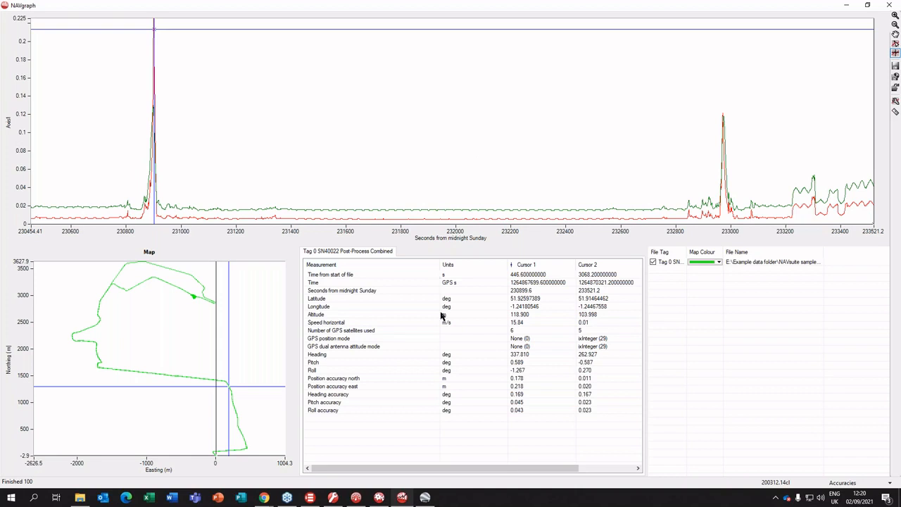
- Examine the cursor table's configuration of measurements and units, and close it without changes
right_click(431, 365)
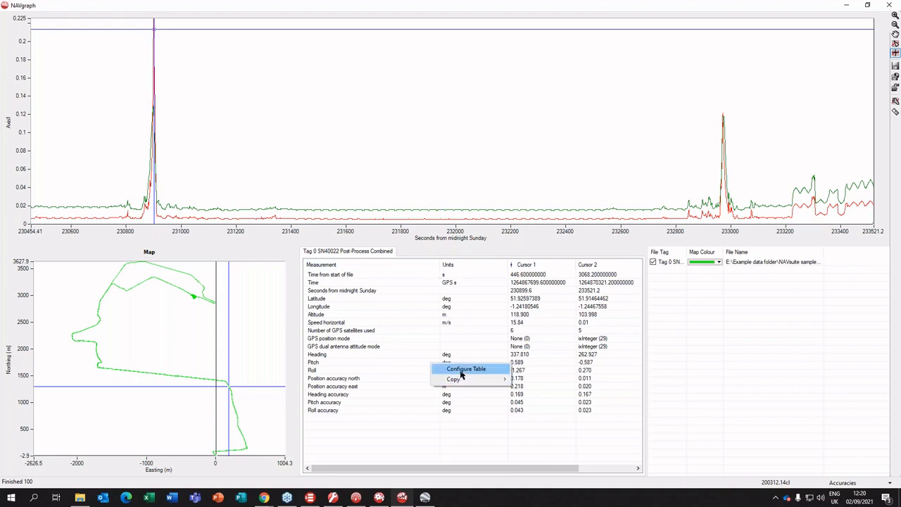
click(486, 371)
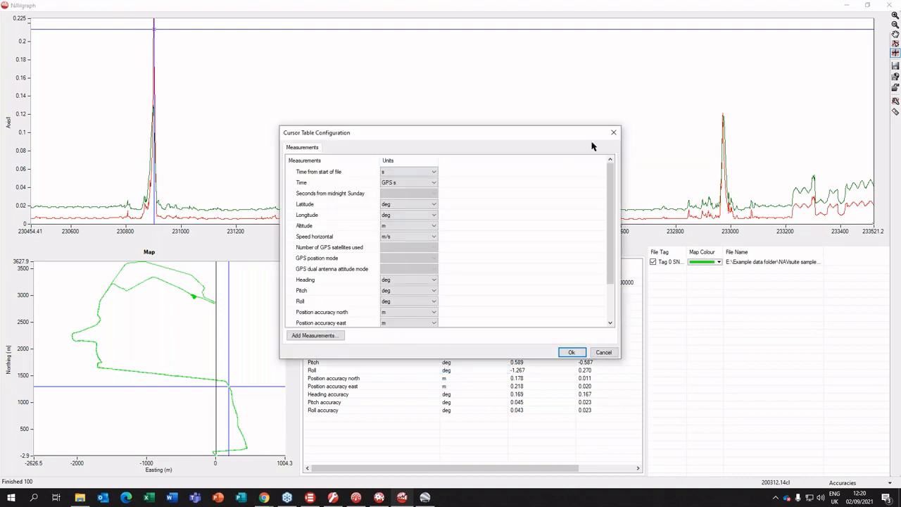
click(612, 133)
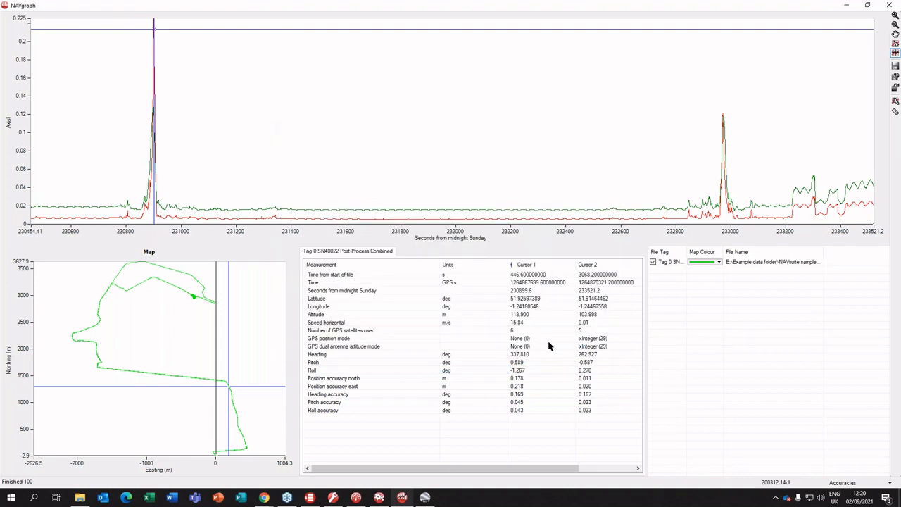
- Examine the accuracy graph's configured measurements and the further measurements that can be added, and close the configuration without changes
right_click(412, 146)
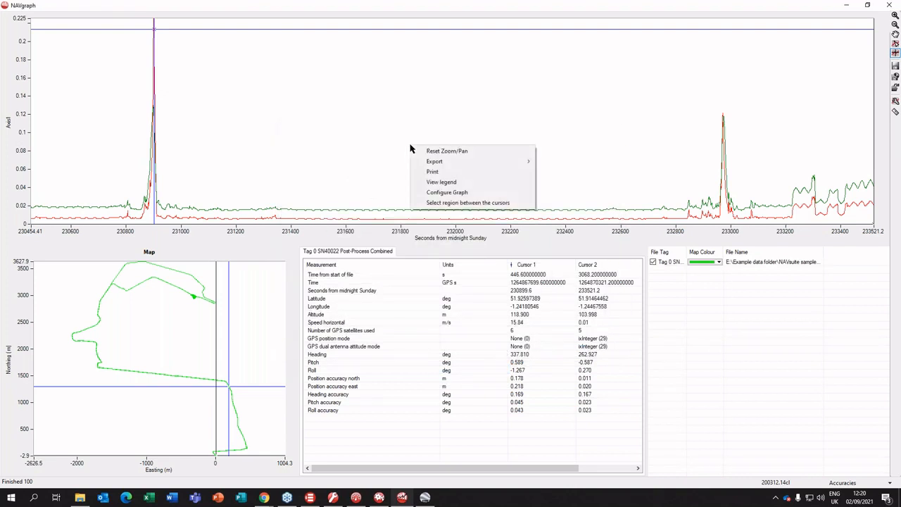
click(455, 193)
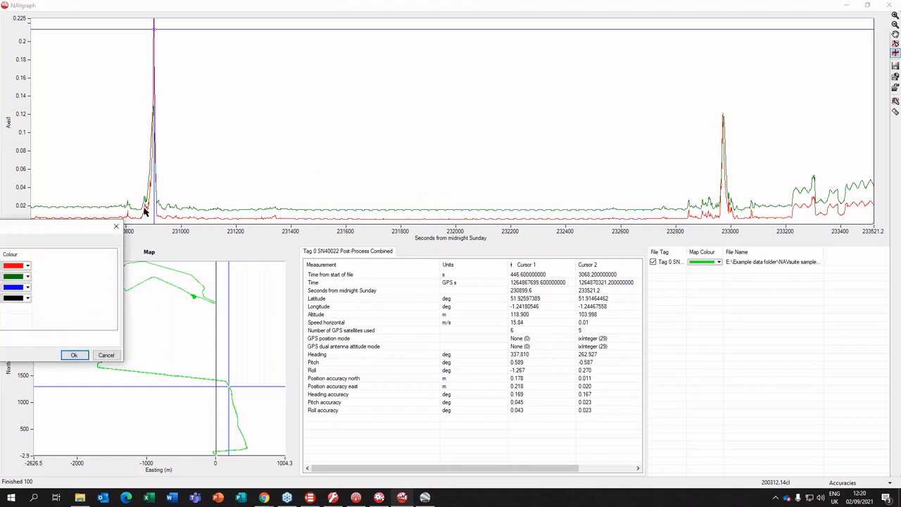
click(247, 217)
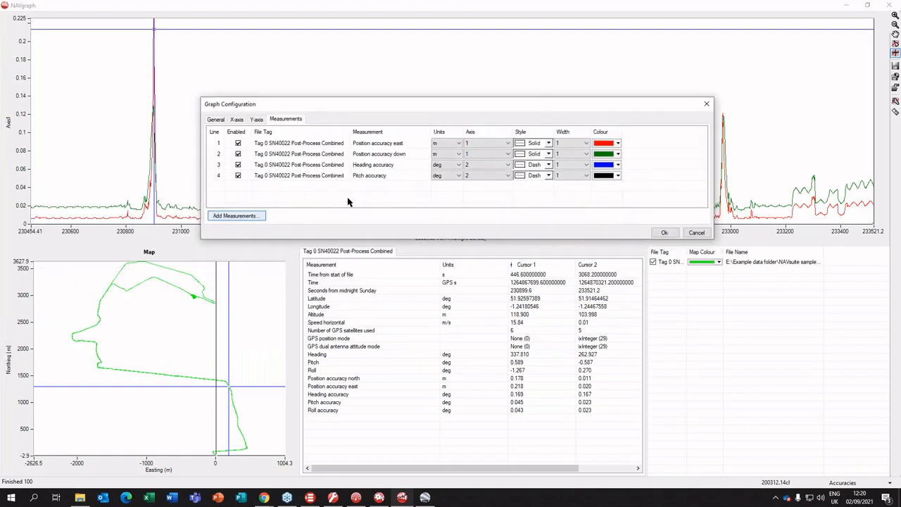
scroll(501, 182, down, 11)
drag(739, 128, 762, 238)
click(740, 76)
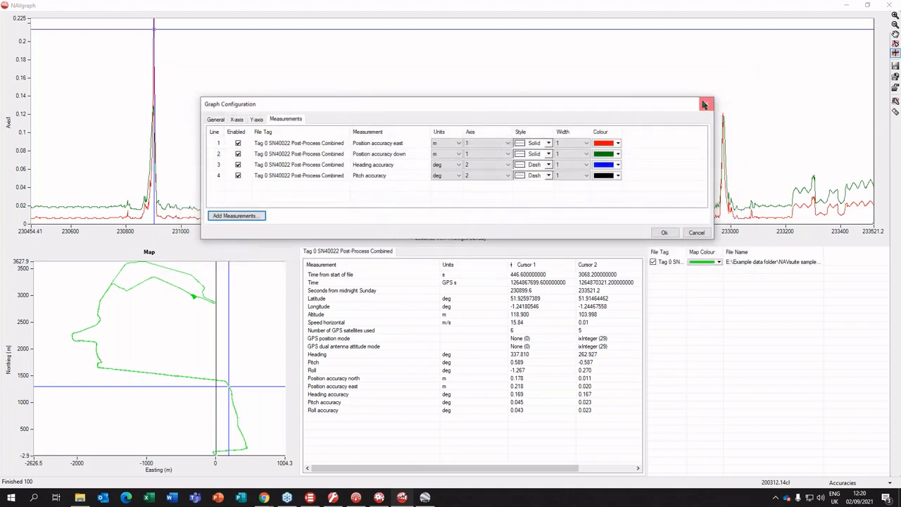
click(707, 103)
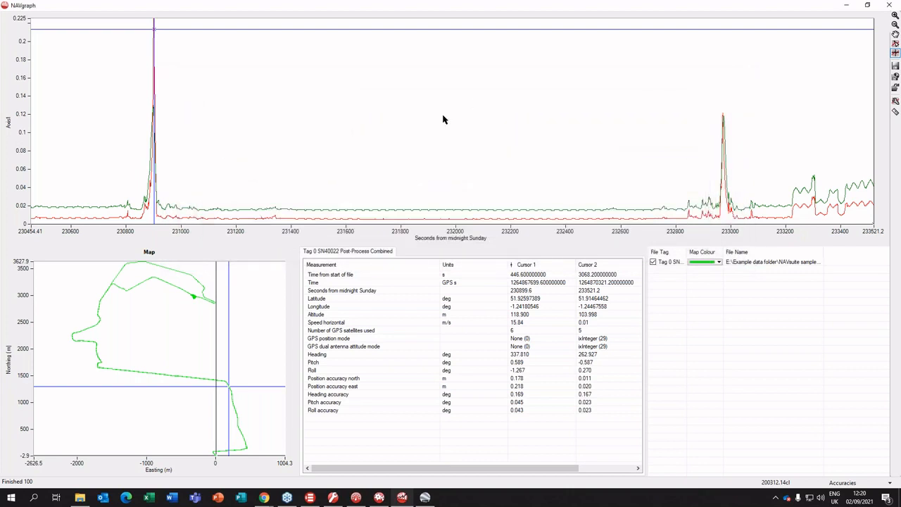
- Check the graph's export option once more, and dismiss it without exporting
right_click(409, 124)
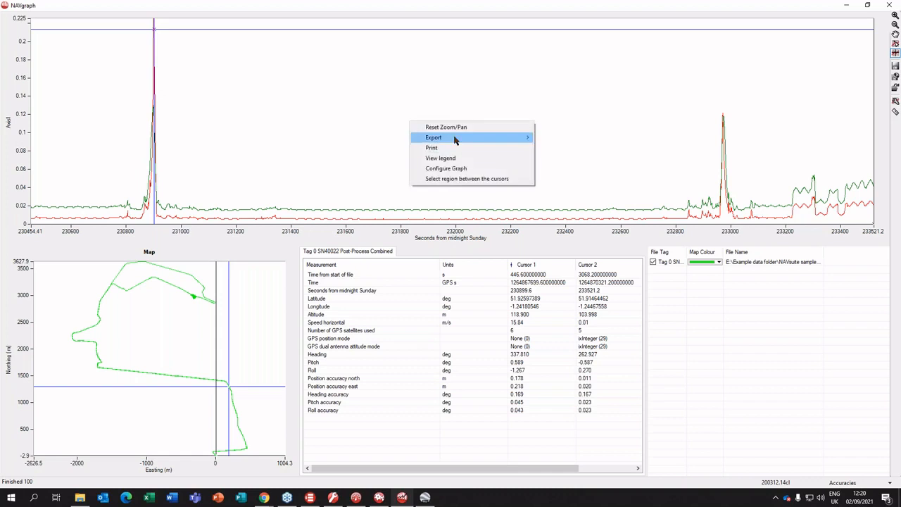
mouse_move(458, 138)
click(378, 87)
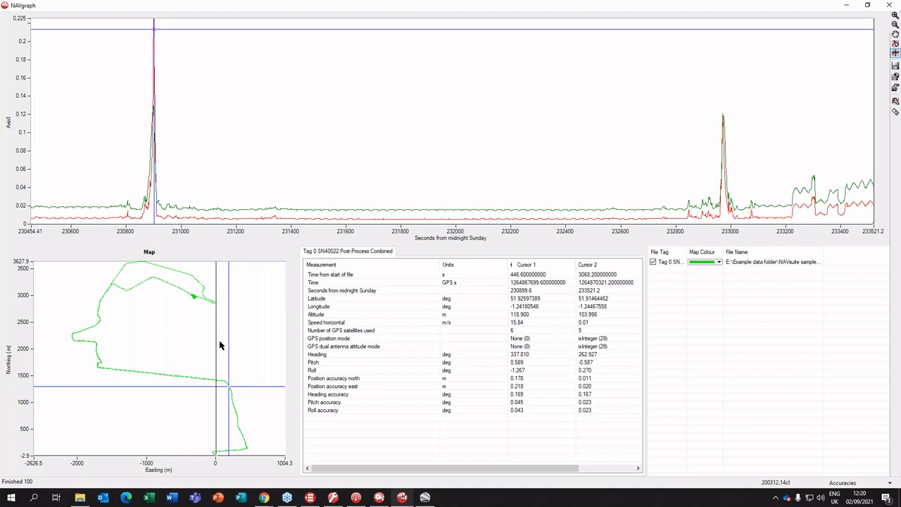
- Switch to Google Earth Pro and examine the exported route around the bend beside the woods near Heyford Park, and minimise the program
click(425, 498)
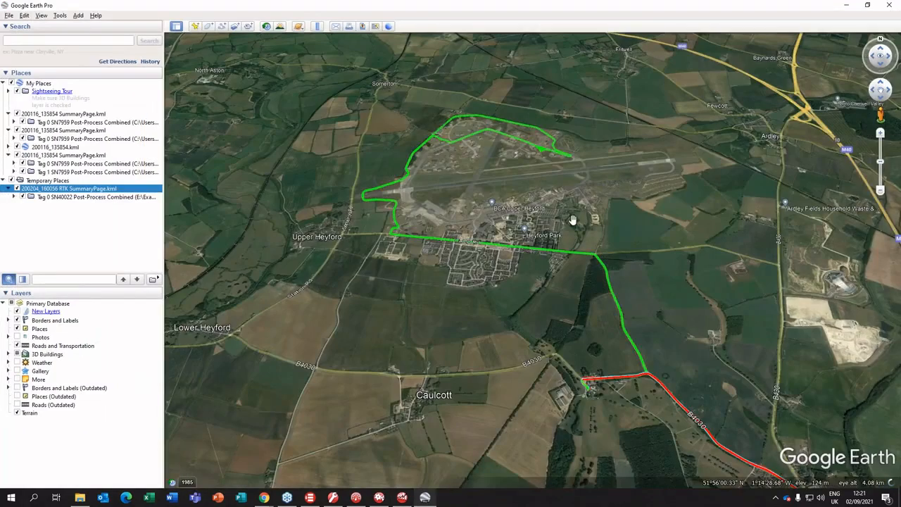
drag(573, 220, 536, 195)
scroll(540, 246, up, 2)
scroll(536, 228, up, 3)
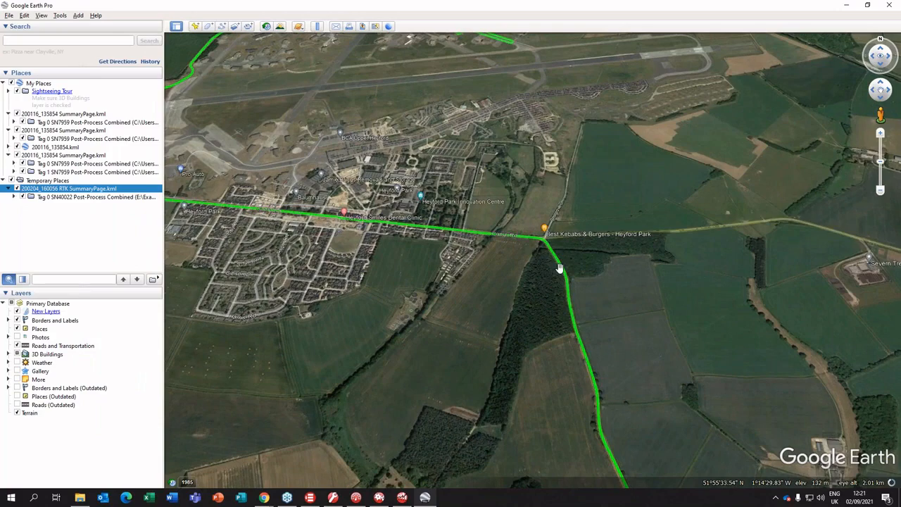
scroll(558, 266, up, 4)
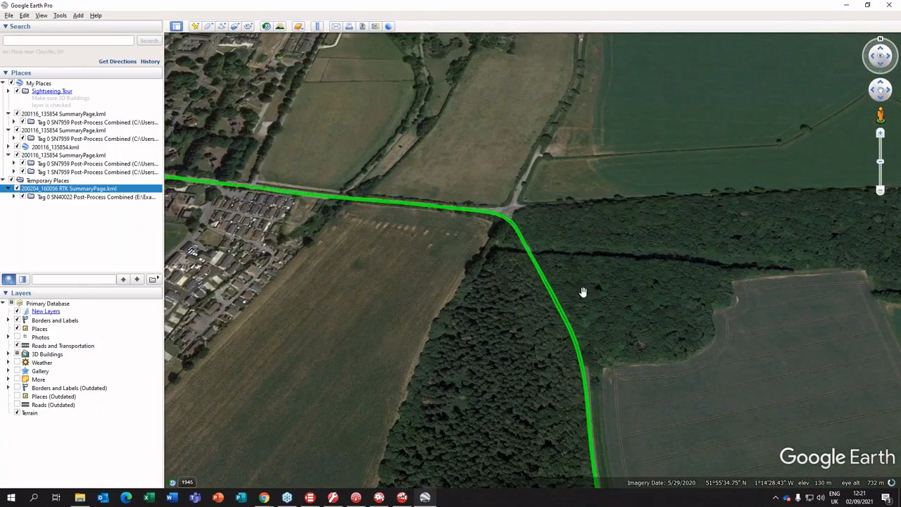
scroll(493, 286, down, 2)
scroll(450, 303, down, 3)
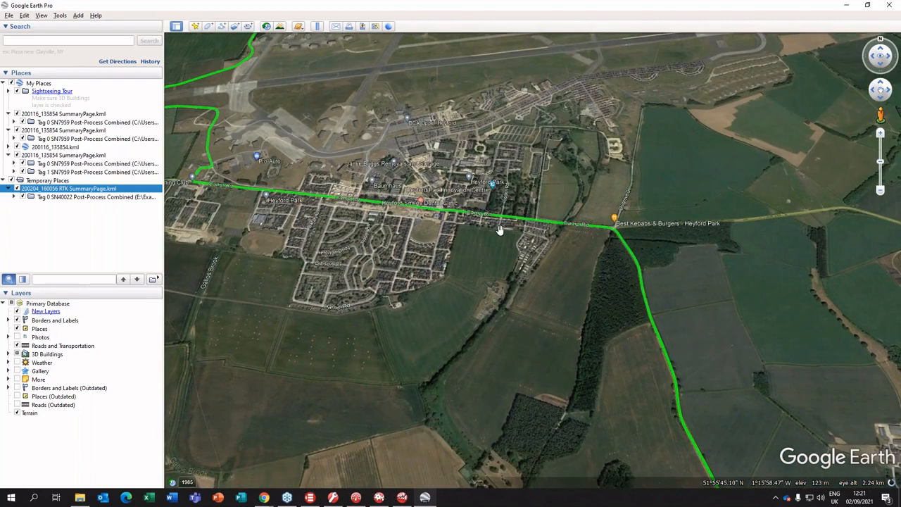
click(846, 5)
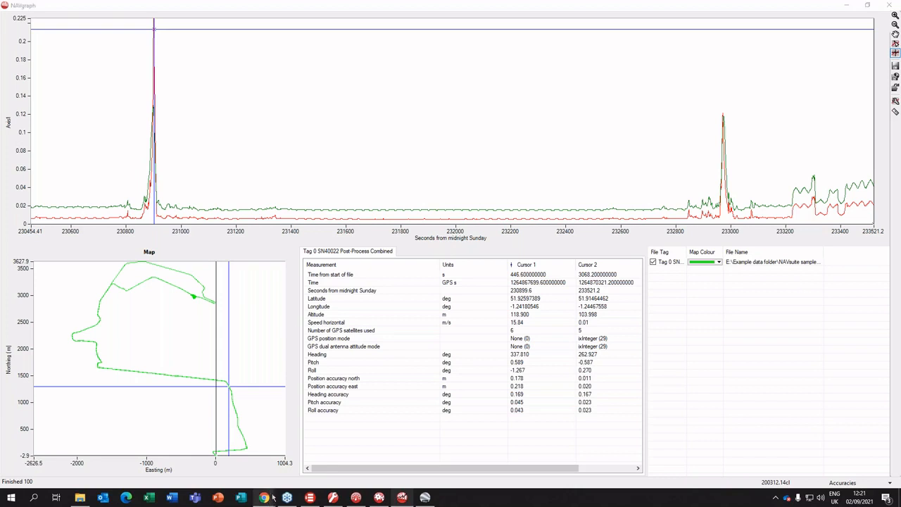
- Switch to Chrome and open the Technical Support Centre from the OxTS website, showing its list of support categories
mouse_move(263, 497)
click(332, 474)
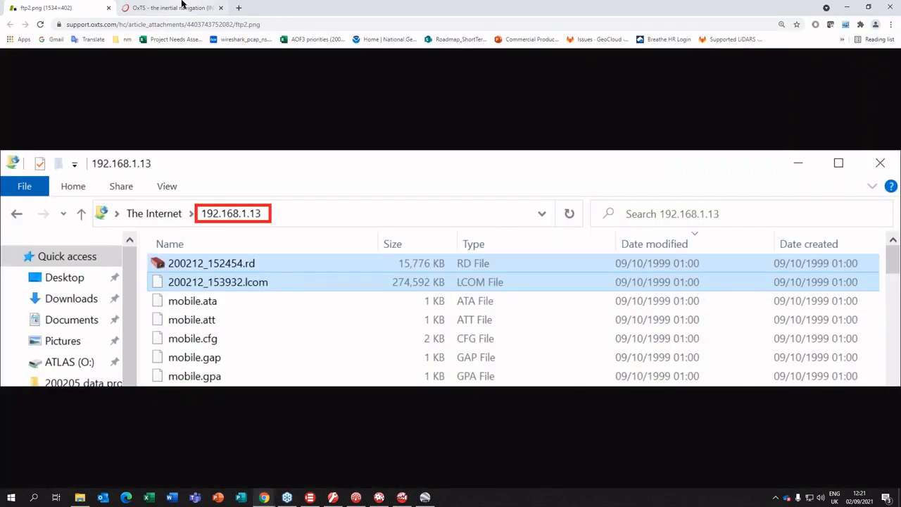
click(182, 6)
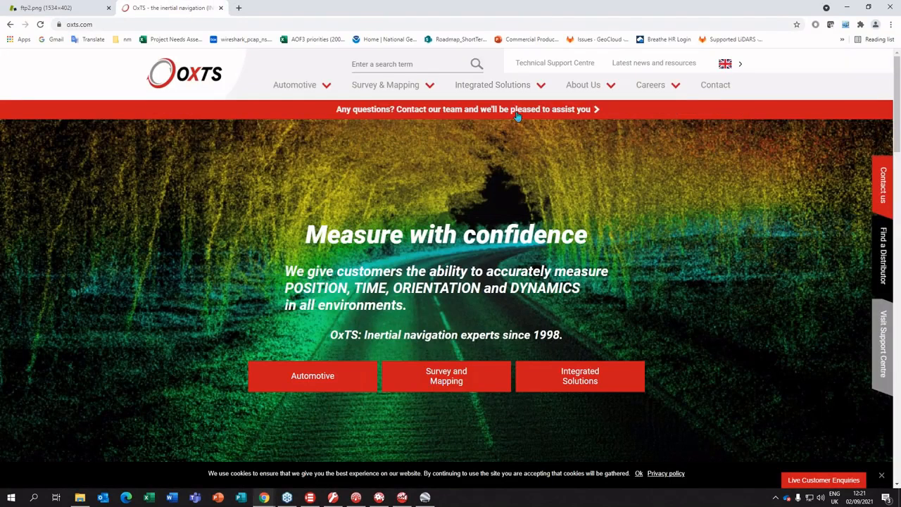
click(564, 67)
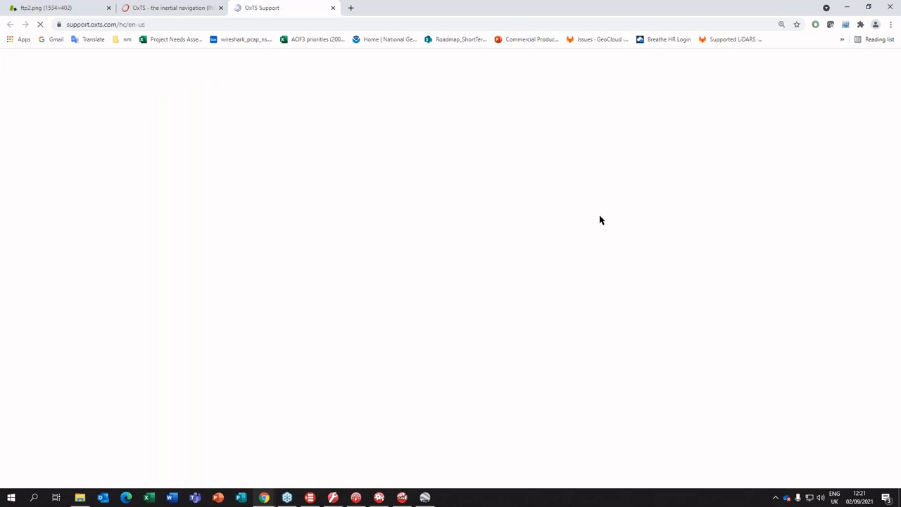
scroll(403, 214, down, 2)
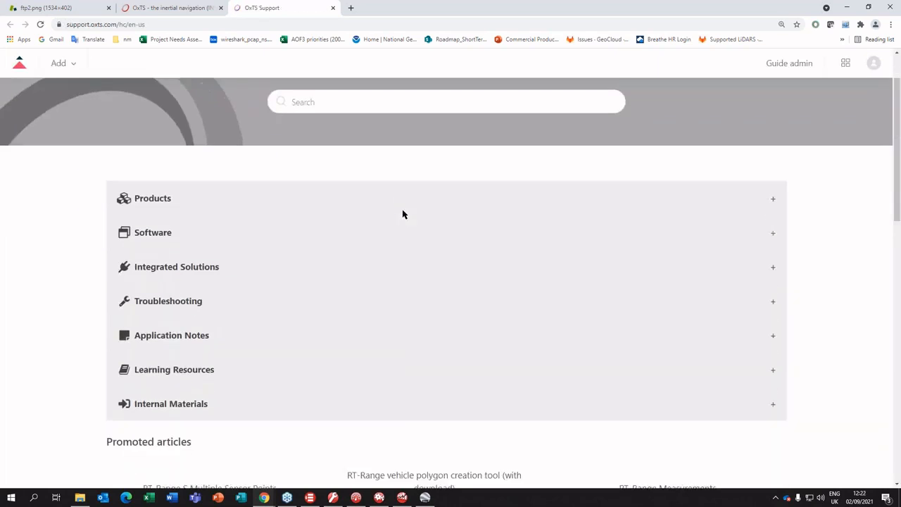
- Open the NAVsuite download page from the support centre's Software category, and return to the OxTS main site
click(283, 185)
click(224, 228)
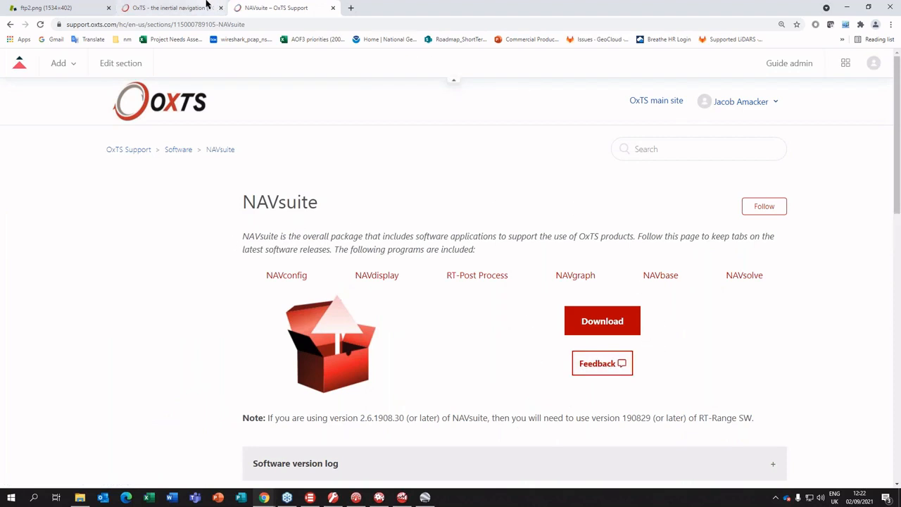
click(167, 7)
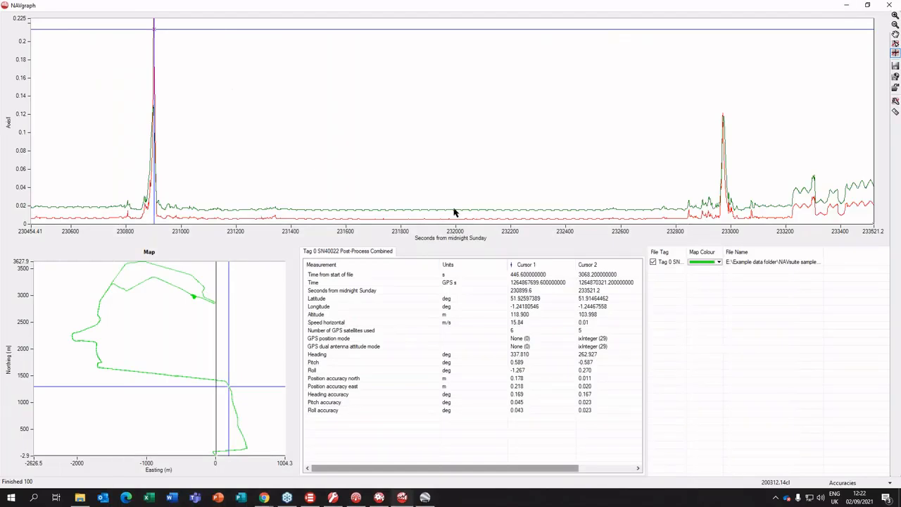